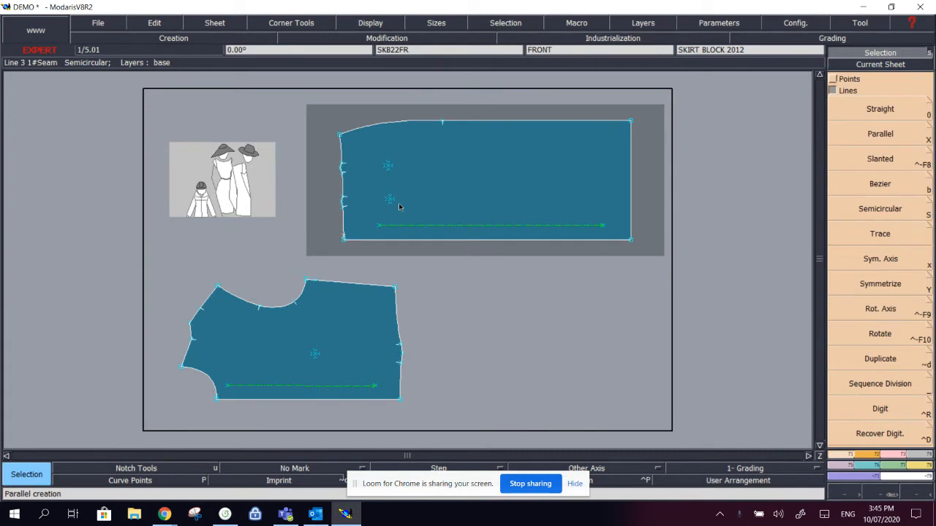
# Step: Draw a straight line on the skirt front from the side waist corner to the centre-front hem corner
pyautogui.press('Home')
pyautogui.press('0')
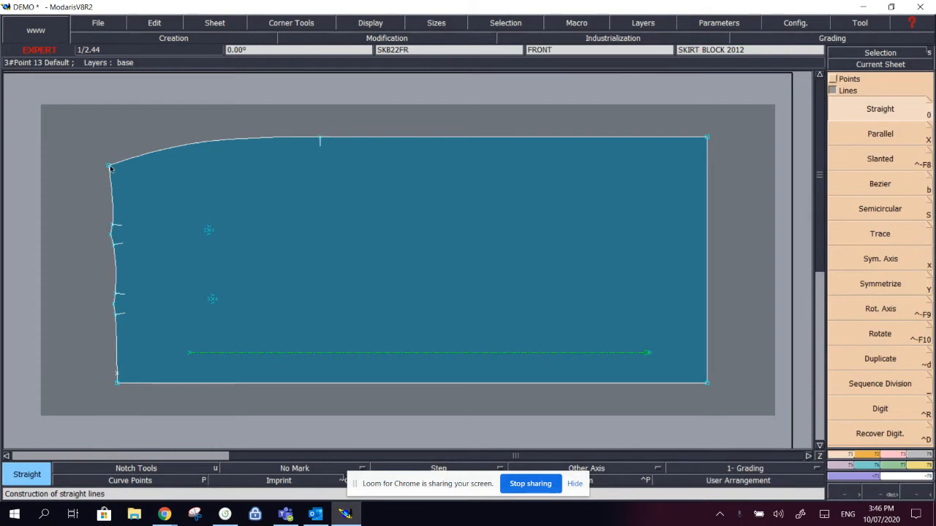
pyautogui.click(110, 168)
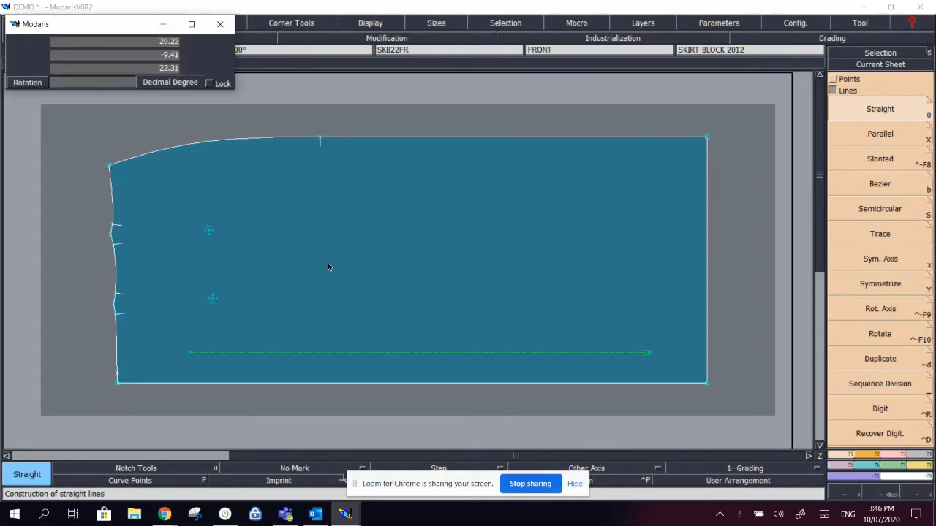
pyautogui.click(705, 382)
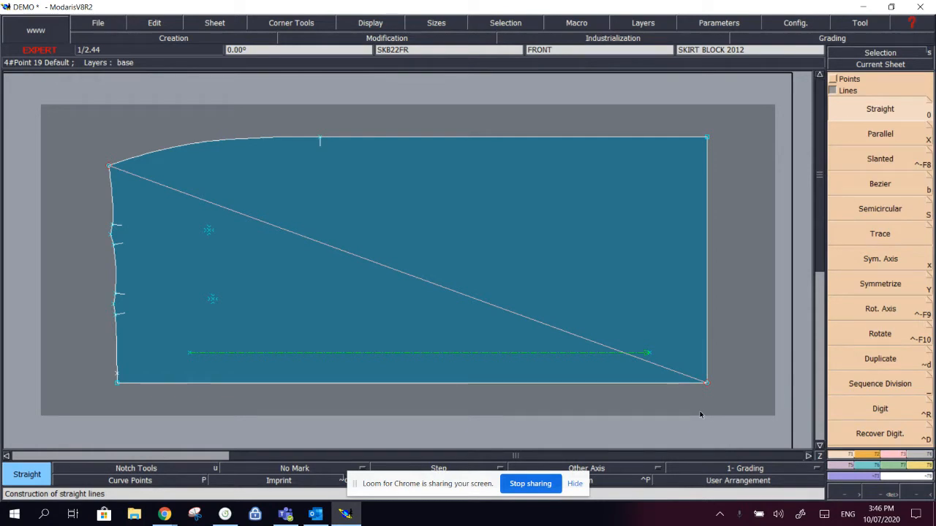
# Step: Draw four free straight lines at different angles over the skirt front, some extending beyond its outline
pyautogui.click(219, 171)
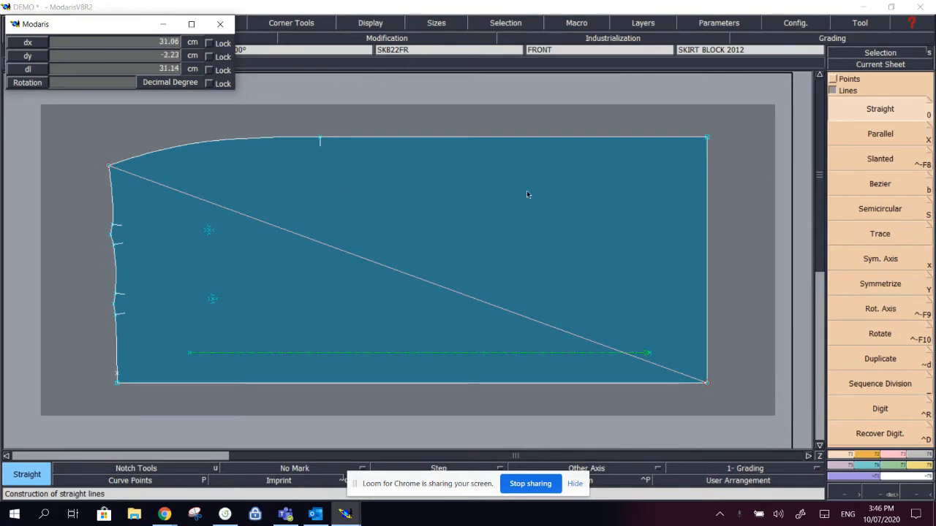
pyautogui.click(556, 166)
pyautogui.click(536, 238)
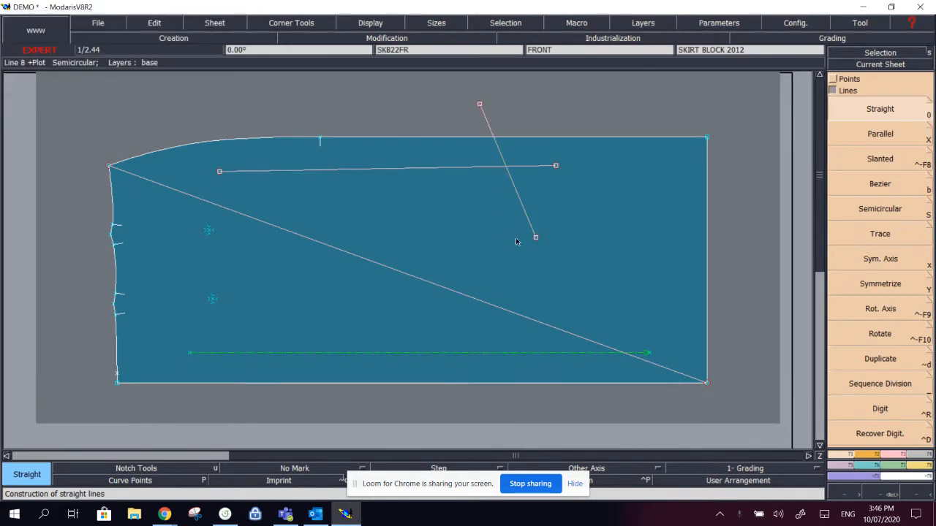
pyautogui.click(724, 110)
pyautogui.click(587, 251)
pyautogui.click(592, 261)
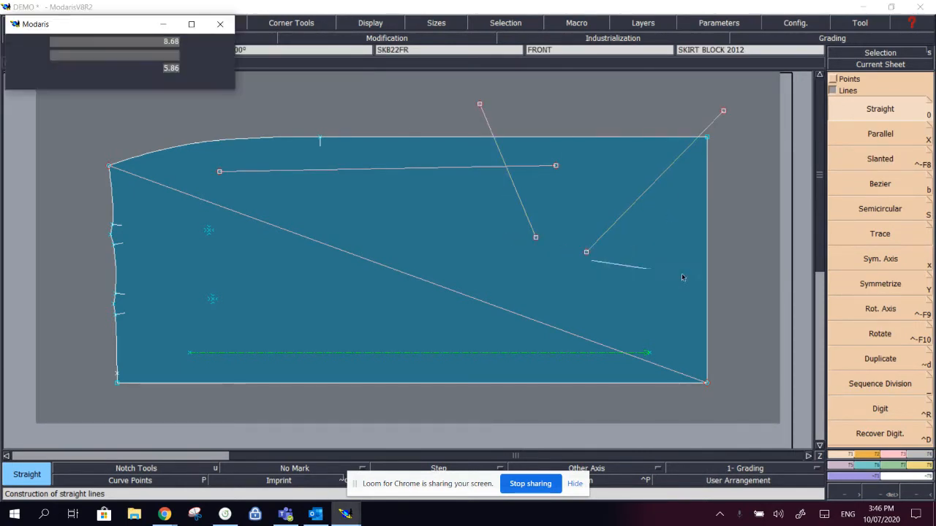
pyautogui.click(747, 278)
# Step: Undo the five straight lines drawn on the skirt front
pyautogui.hotkey('ctrl', 'z')
pyautogui.hotkey('ctrl', 'z')
pyautogui.hotkey('ctrl', 'z')
pyautogui.hotkey('ctrl', 'z')
pyautogui.hotkey('ctrl', 'z')
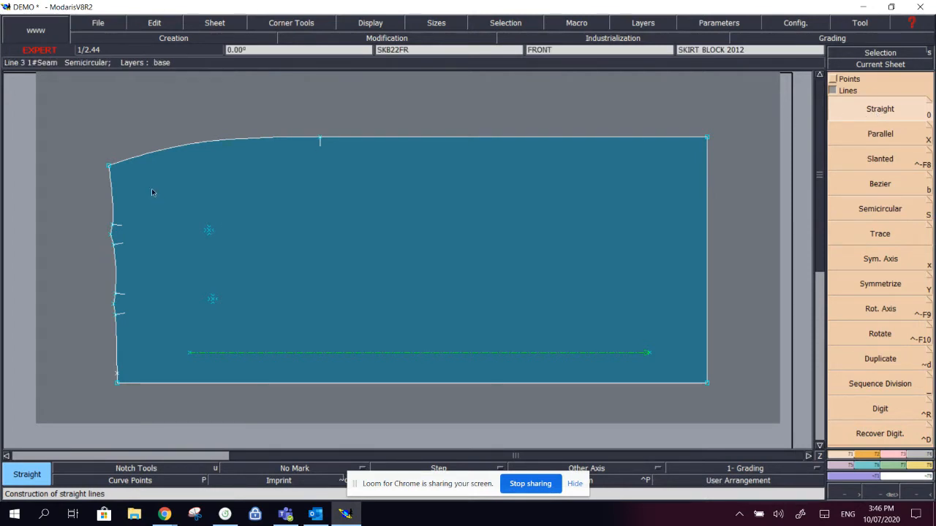
# Step: Draw a horizontal, a vertical and a 45-degree straight line with constrained direction on the skirt front
pyautogui.click(176, 206)
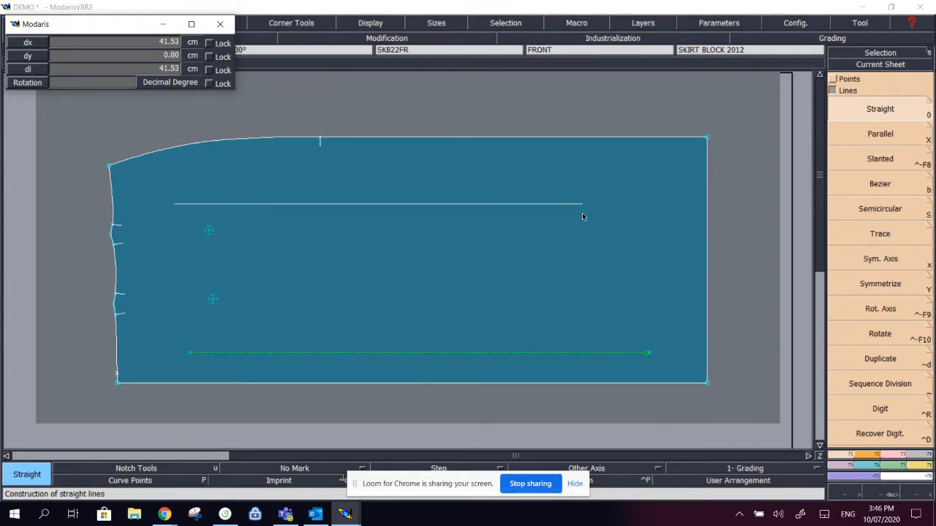
pyautogui.click(668, 208)
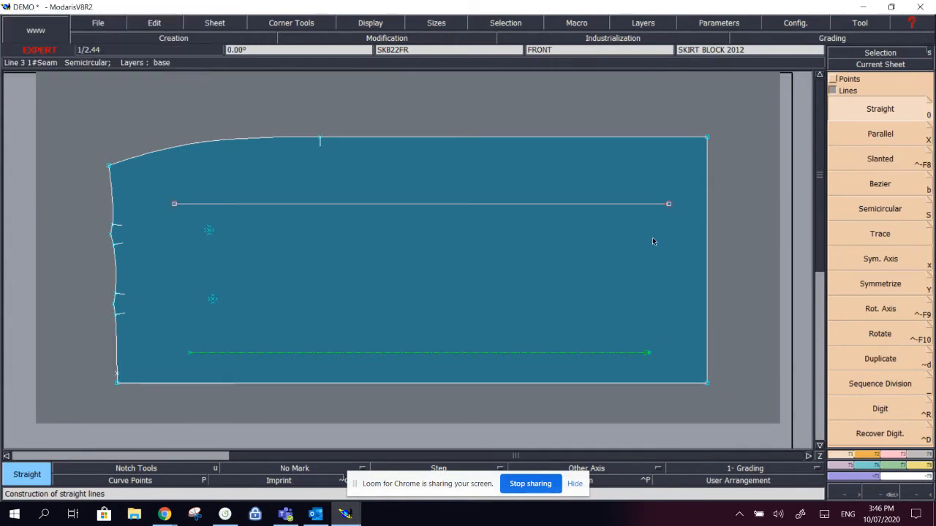
pyautogui.click(631, 299)
pyautogui.click(631, 109)
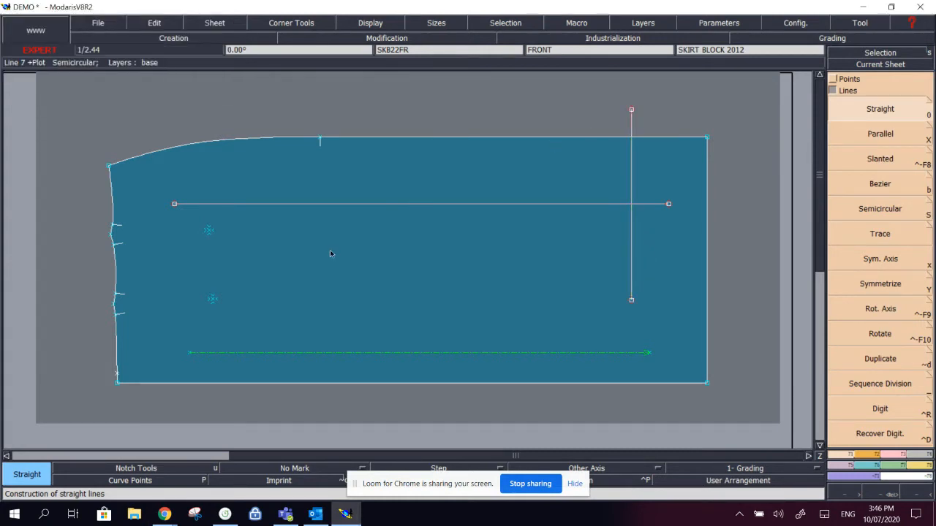
pyautogui.click(249, 263)
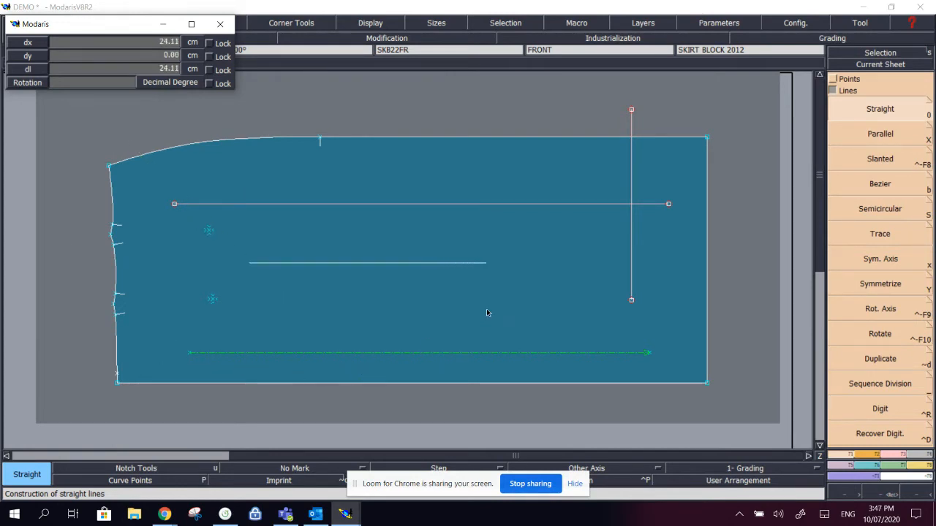
pyautogui.click(394, 147)
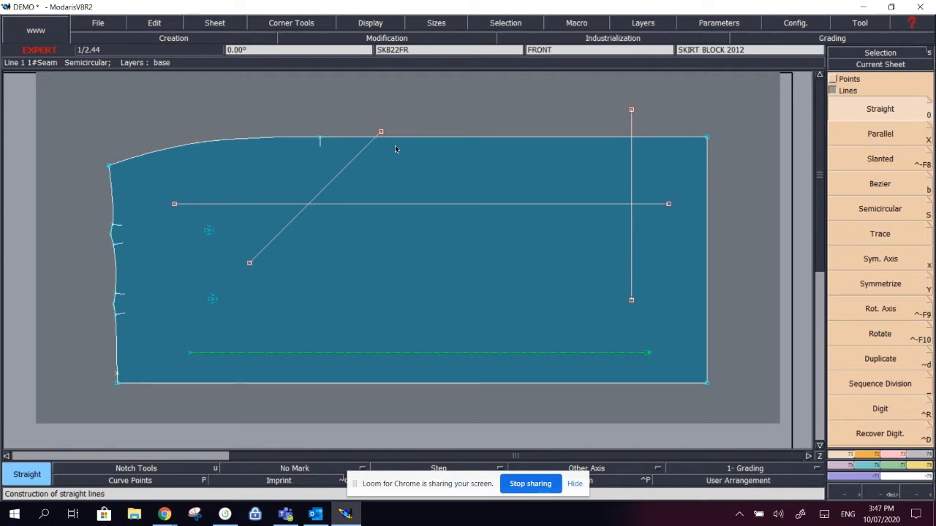
# Step: Undo the horizontal, vertical and diagonal lines on the skirt front
pyautogui.hotkey('ctrl', 'z')
pyautogui.hotkey('ctrl', 'z')
pyautogui.hotkey('ctrl', 'z')
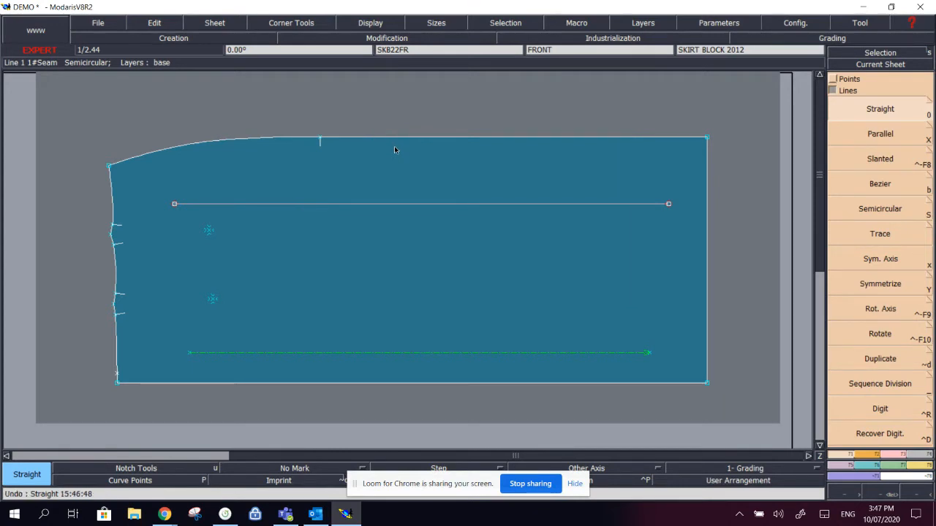
# Step: Reshape the skirt front by moving the side-seam hem corner inward along the hem line to taper the side seam
pyautogui.press('r')
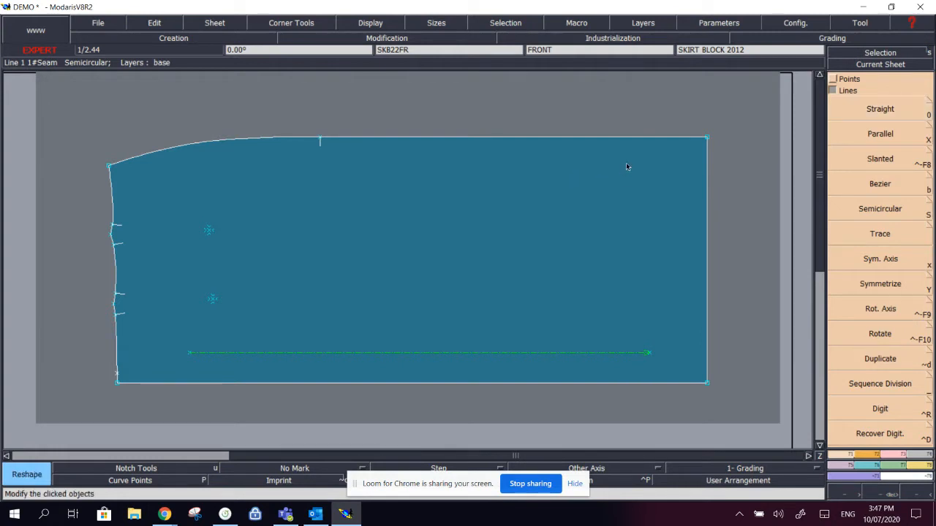
pyautogui.click(707, 137)
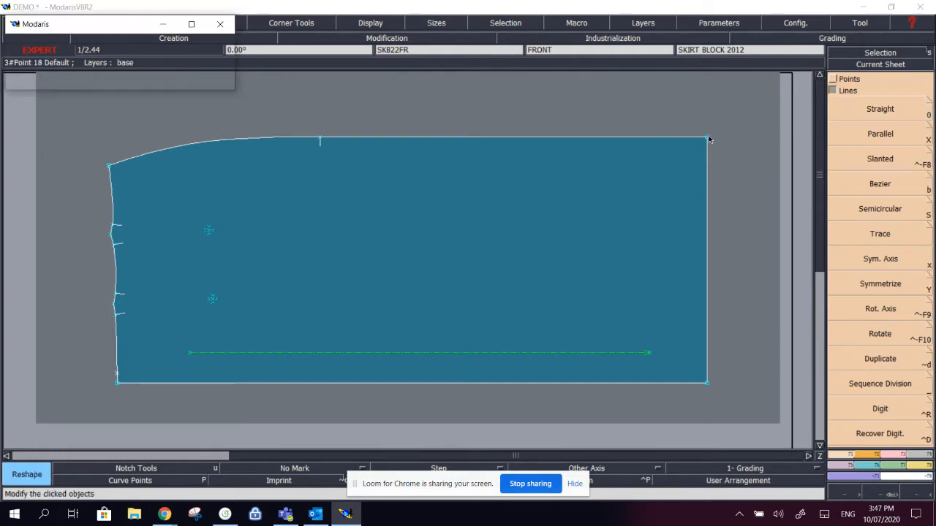
pyautogui.click(707, 245)
# Step: Draw a 6 cm straight line outward from the middle of the slanted side seam, perpendicular to it
pyautogui.press('0')
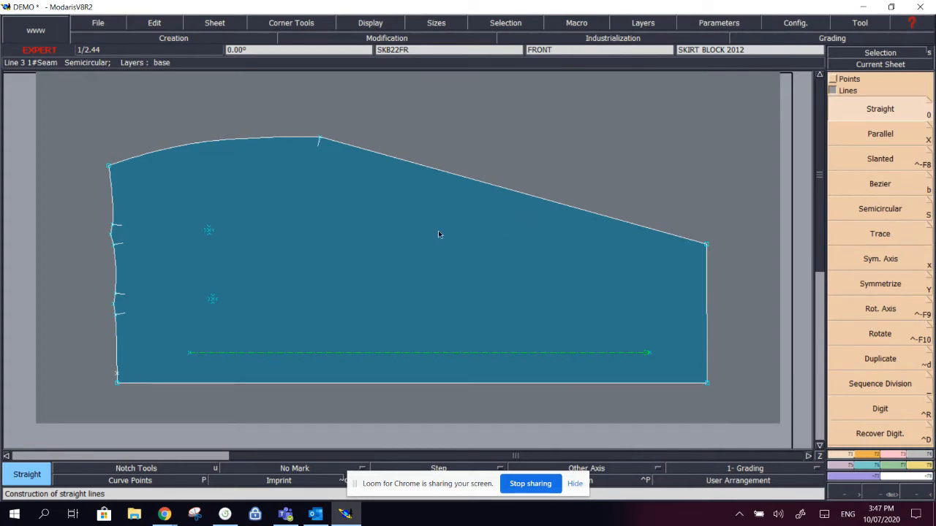
pyautogui.click(505, 189)
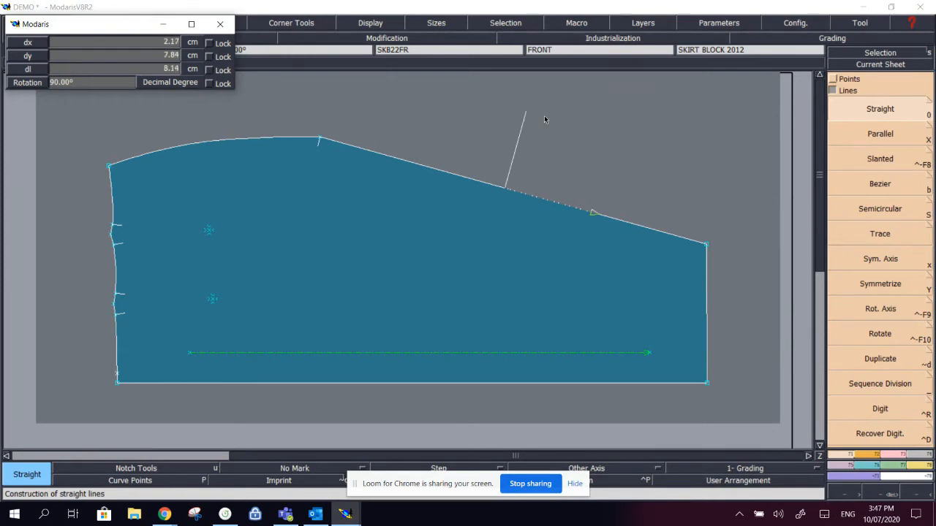
pyautogui.press('Down')
pyautogui.press('Down')
pyautogui.press('Down')
pyautogui.write('6')
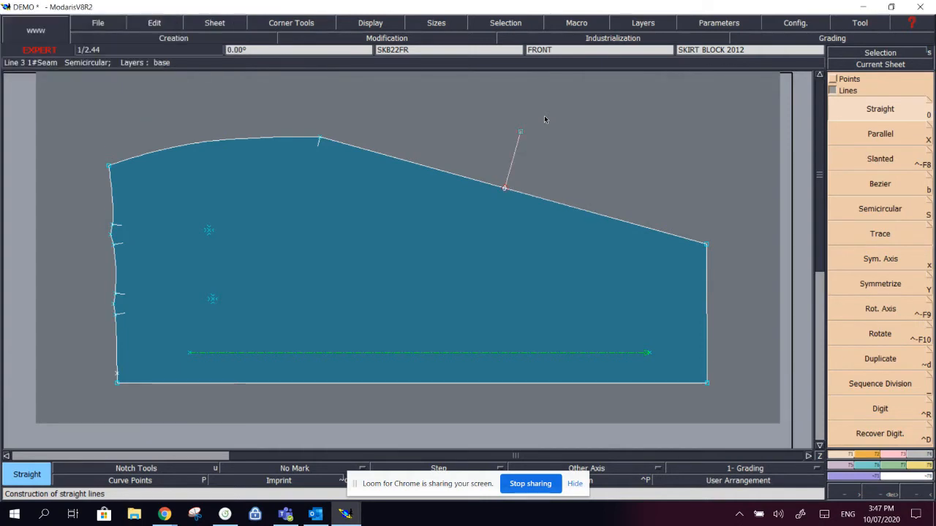
pyautogui.press('Return')
# Step: Undo the perpendicular line and the side hem corner reshape
pyautogui.hotkey('ctrl', 'z')
pyautogui.hotkey('ctrl', 'z')
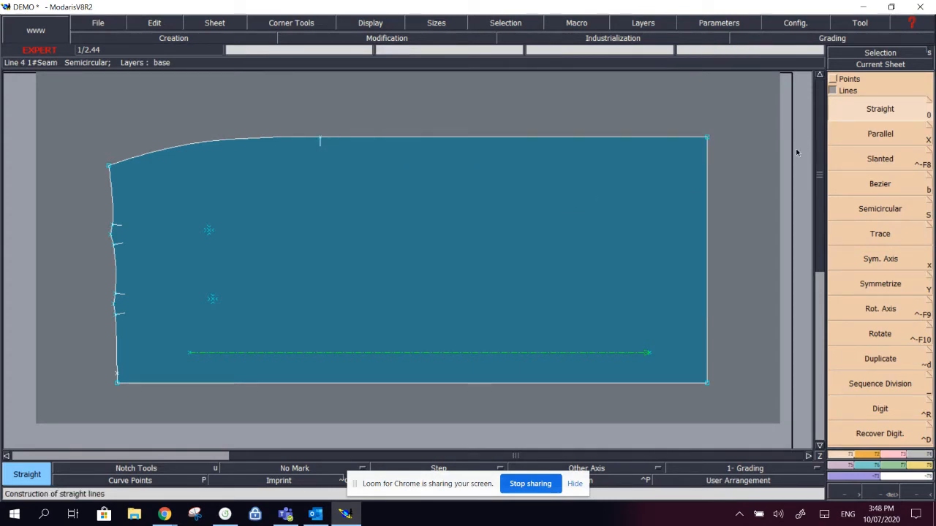
# Step: On the bodice front sheet, create a parallel line 1.5 cm outside the centre-front edge
pyautogui.press('pagedown')
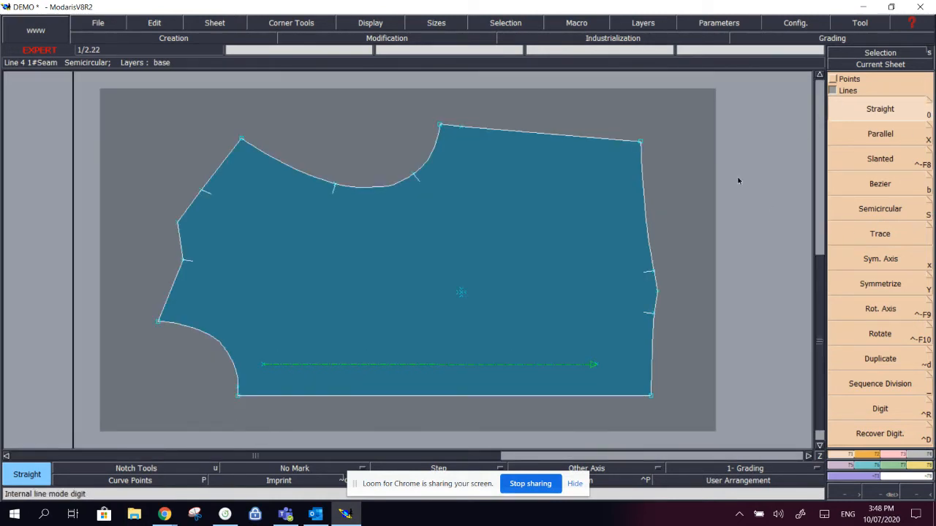
pyautogui.click(851, 141)
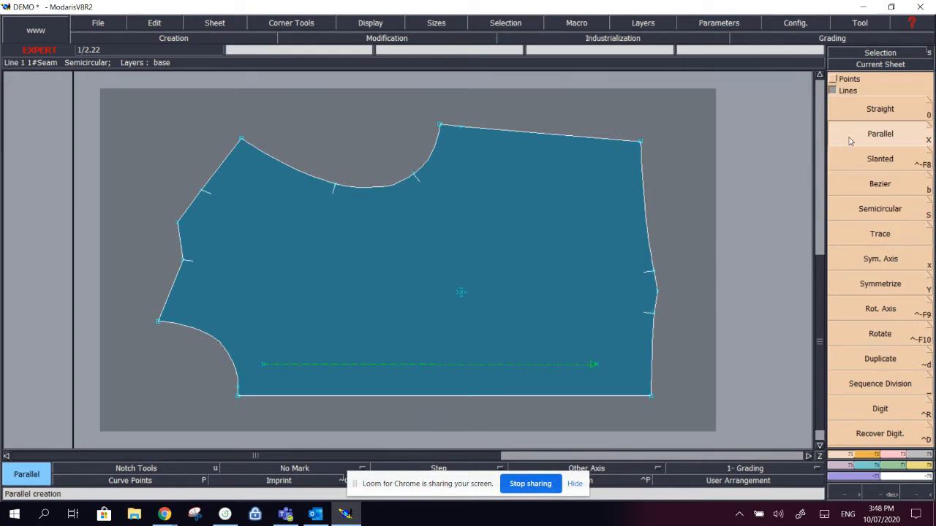
pyautogui.click(401, 395)
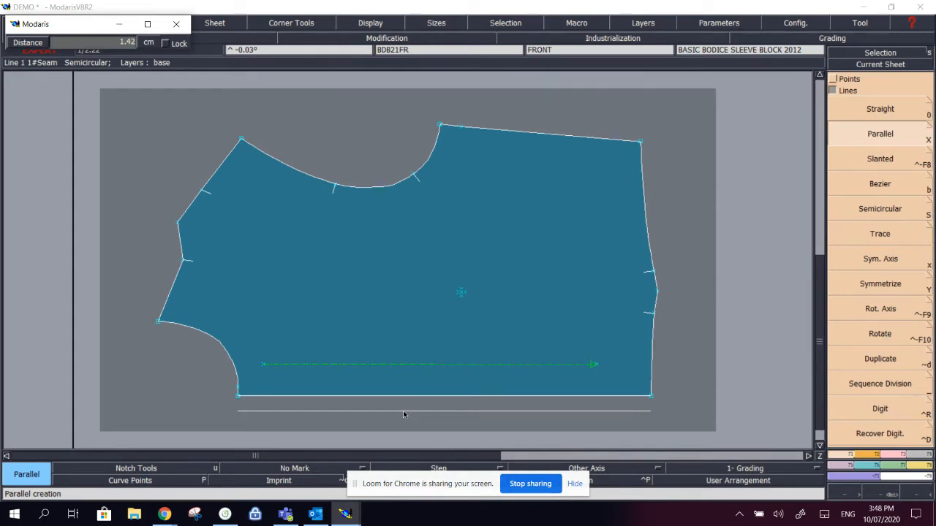
pyautogui.write('-6.00')
pyautogui.press('Return')
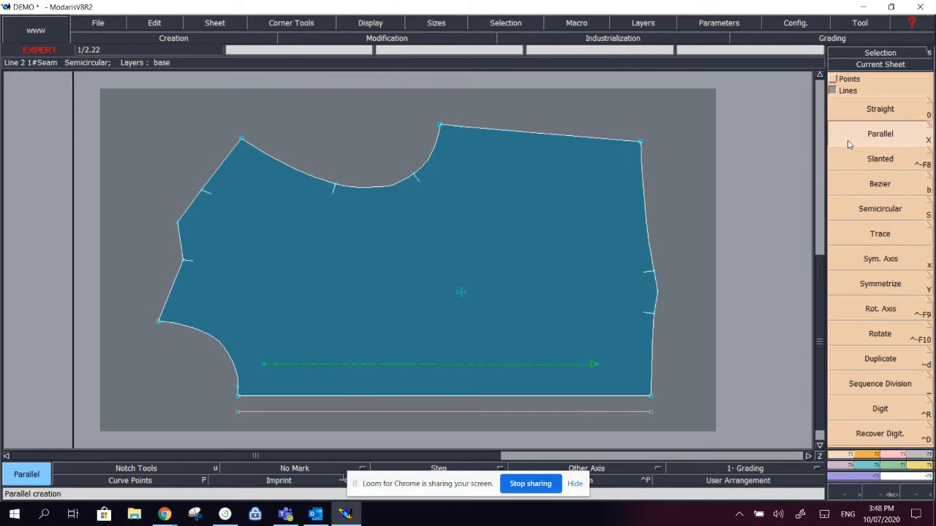
# Step: Create a parallel of the armhole curve about 5 cm inside the bodice front
pyautogui.click(372, 190)
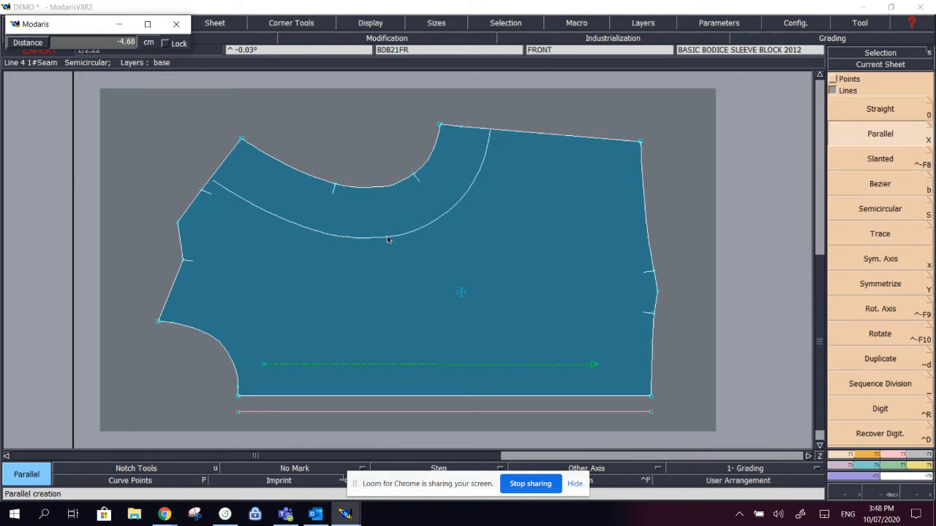
pyautogui.write('1.50')
pyautogui.write('-')
pyautogui.press('Return')
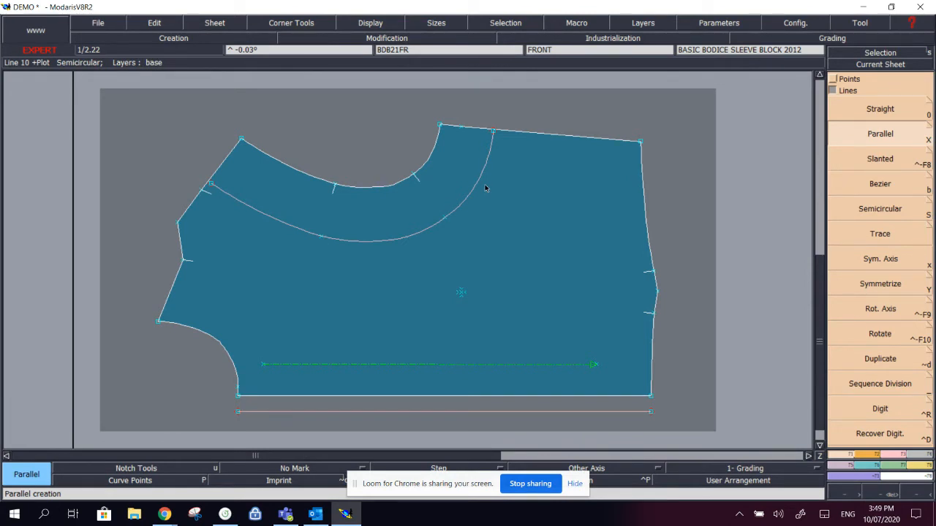
# Step: Undo the armhole and centre-front parallels
pyautogui.hotkey('ctrl', 'z')
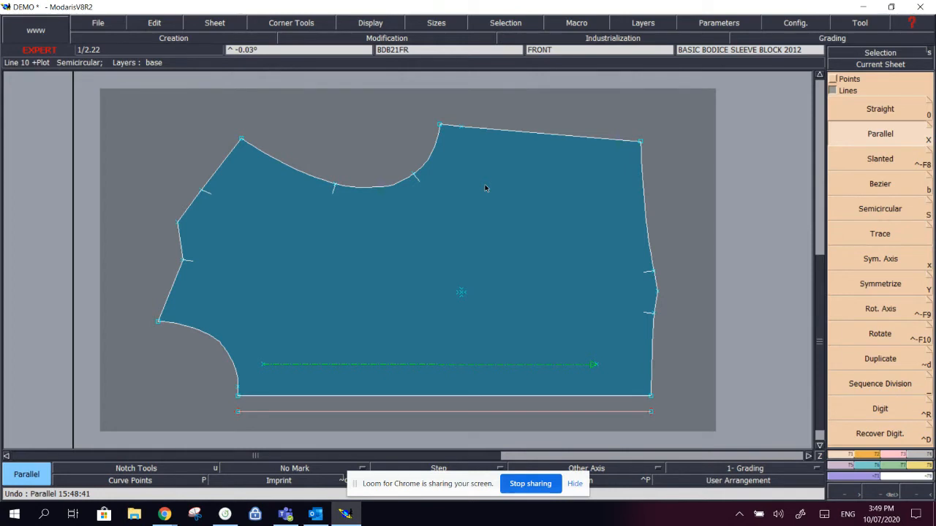
pyautogui.hotkey('ctrl', 'z')
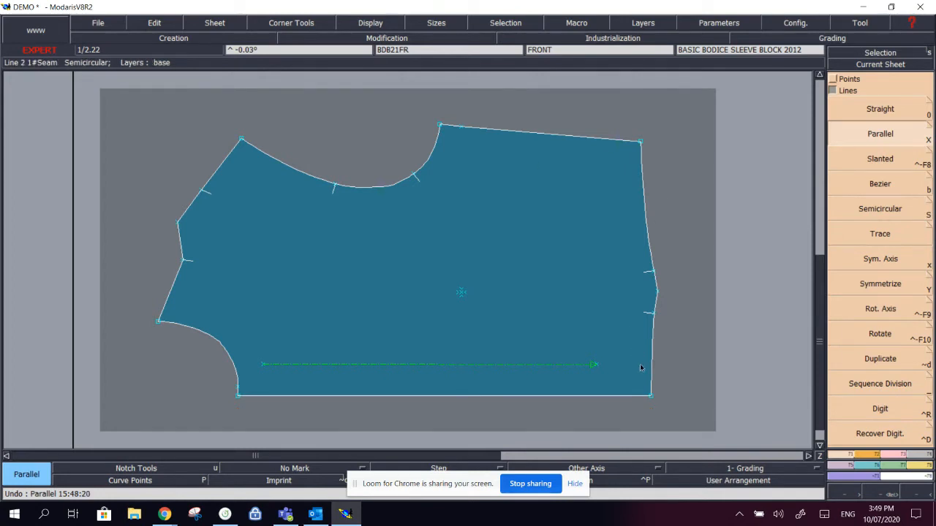
# Step: Create a slanted line outside the centre front, 0 cm at the neck end and about 3 cm at the waist end, and undo it
pyautogui.click(819, 445)
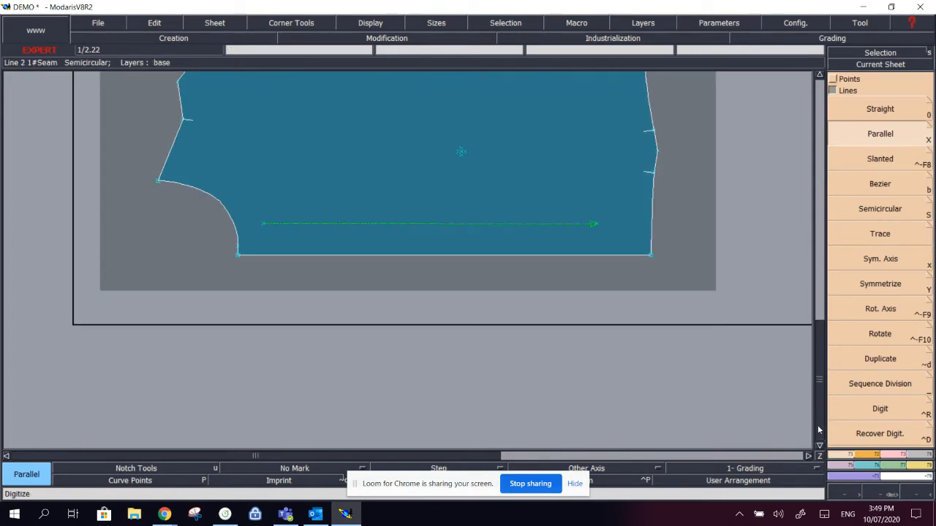
pyautogui.click(838, 156)
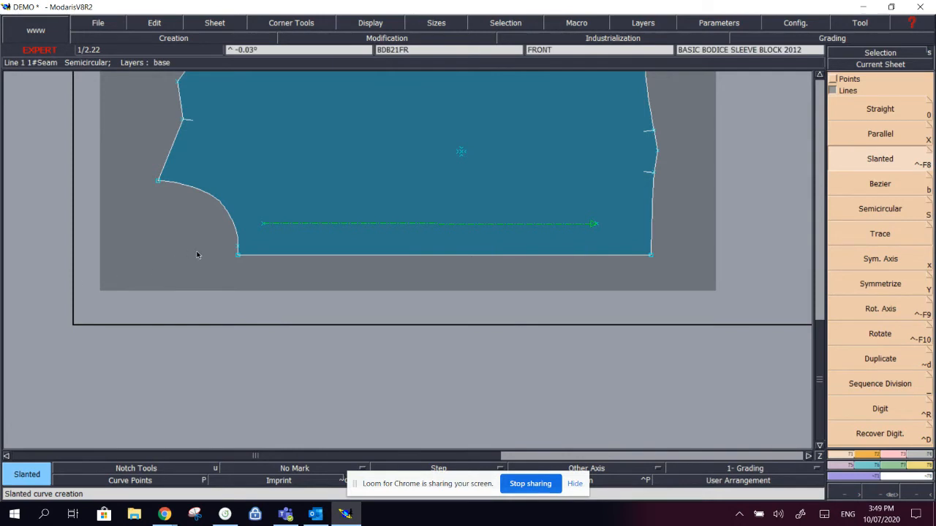
pyautogui.click(251, 256)
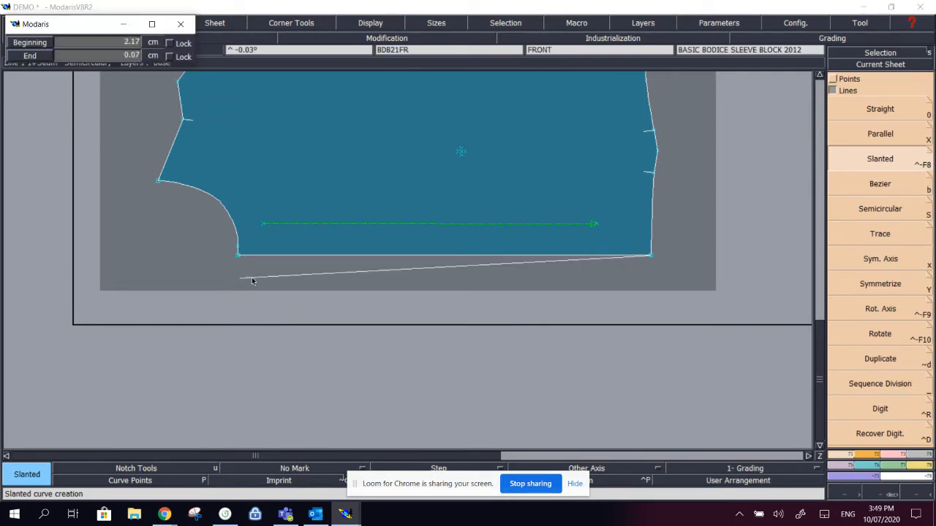
pyautogui.write('-2.00')
pyautogui.write('0')
pyautogui.press('Tab')
pyautogui.press('Return')
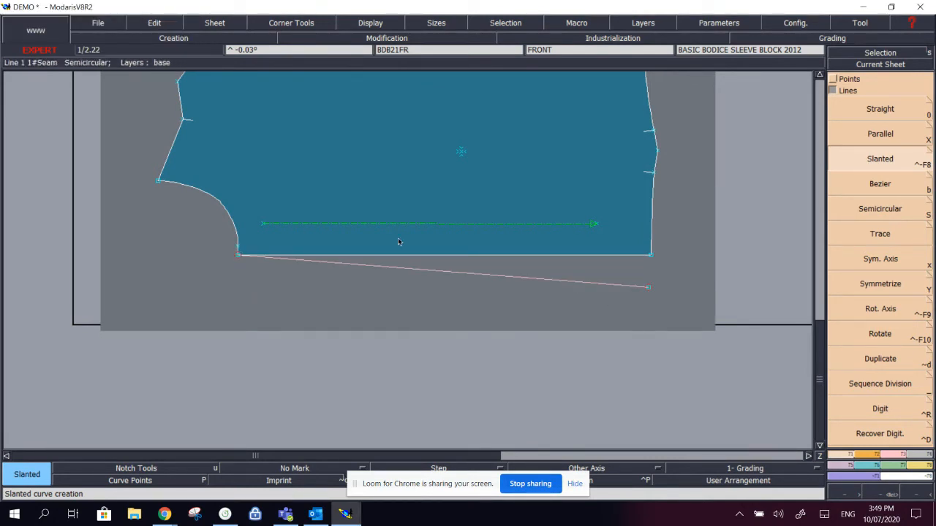
pyautogui.hotkey('ctrl', 'z')
# Step: Create a slanted line from the centre front with Beginning 3 cm and End 0 cm, and undo it
pyautogui.click(281, 255)
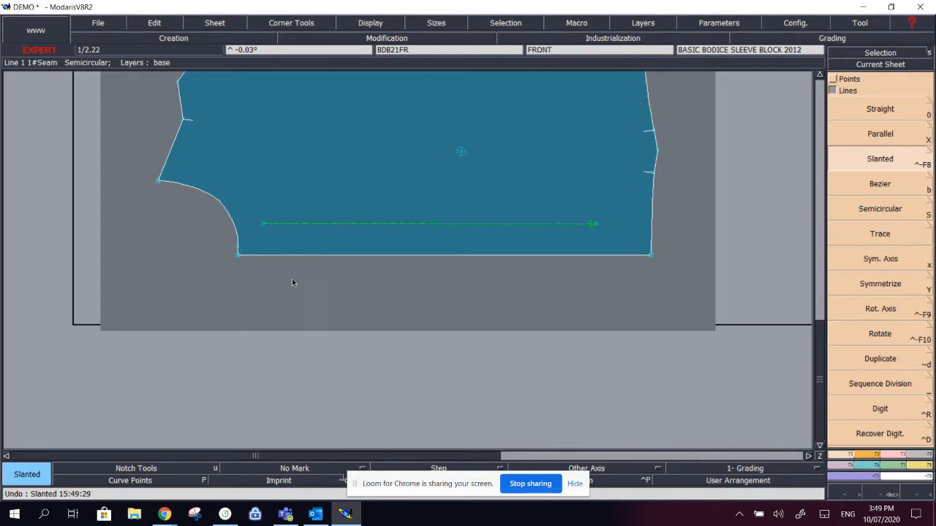
pyautogui.press('Down')
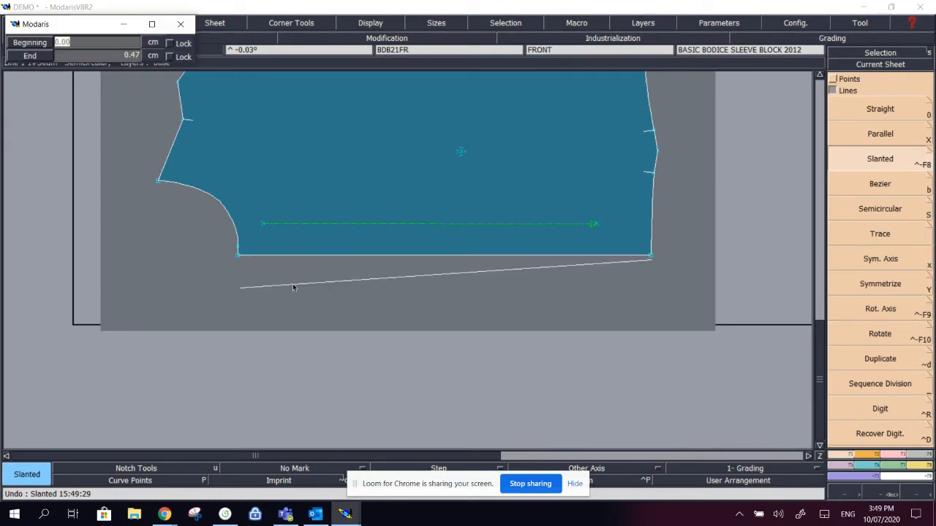
pyautogui.write('3')
pyautogui.press('Return')
pyautogui.press('Return')
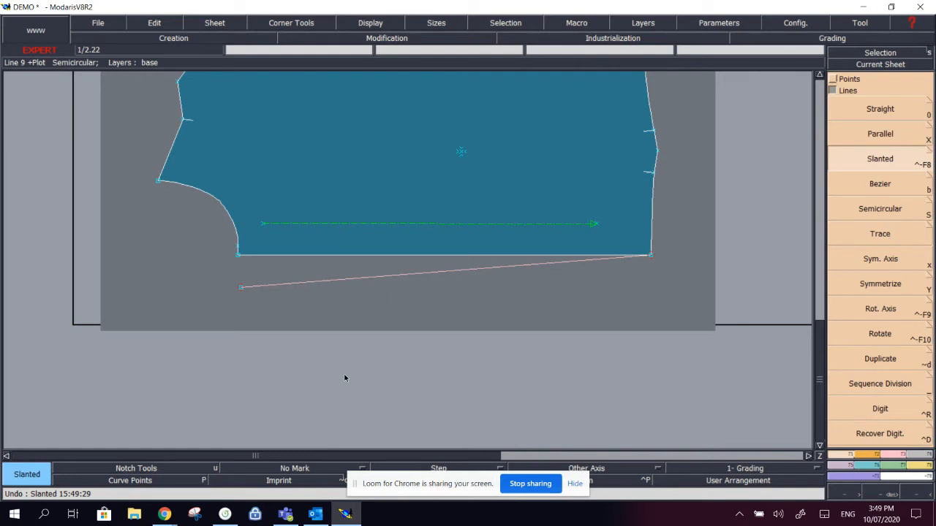
pyautogui.hotkey('ctrl', 'z')
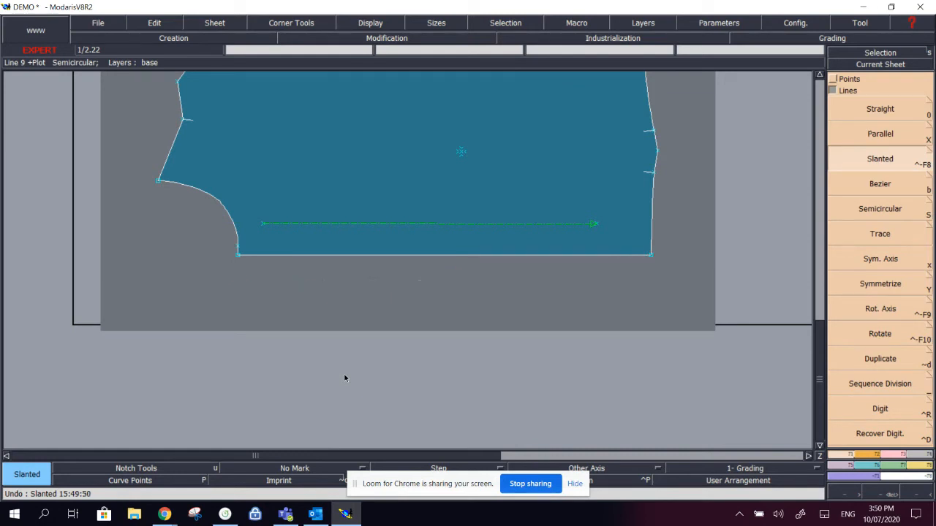
# Step: Draw a zigzag Bezier line of straight segments across the skirt front, about 71 cm long, starting near the waist
pyautogui.press('j')
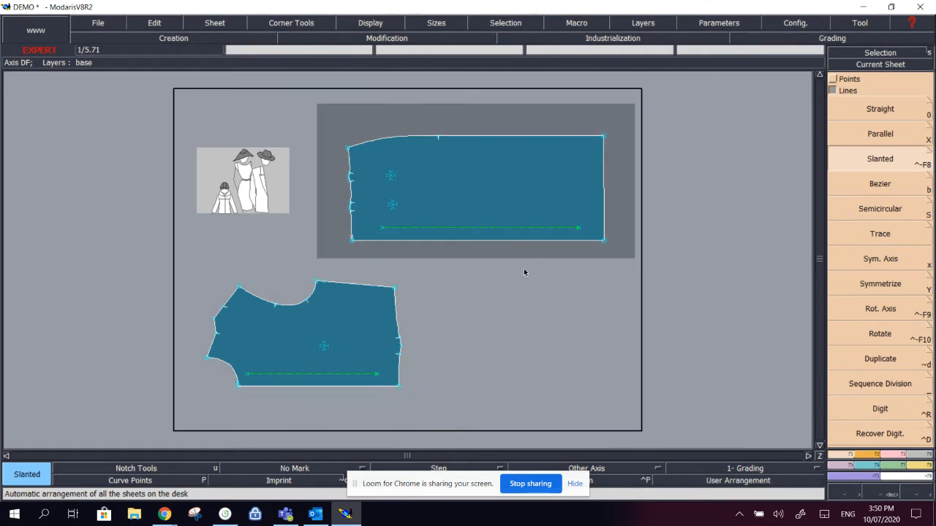
pyautogui.press('Home')
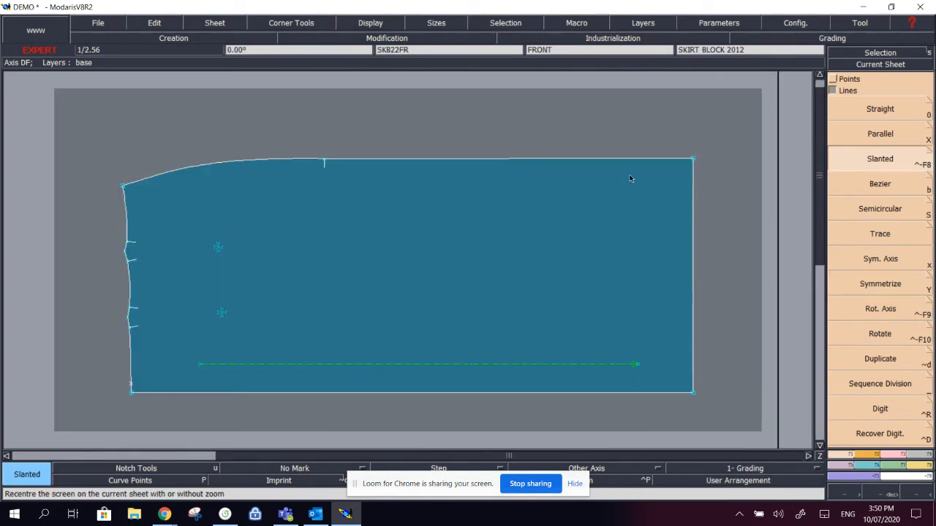
pyautogui.click(882, 184)
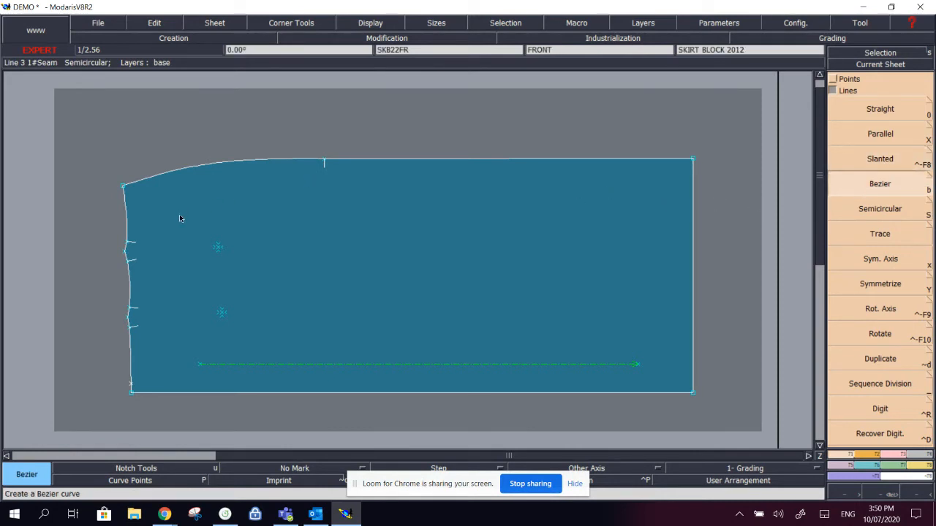
pyautogui.click(144, 214)
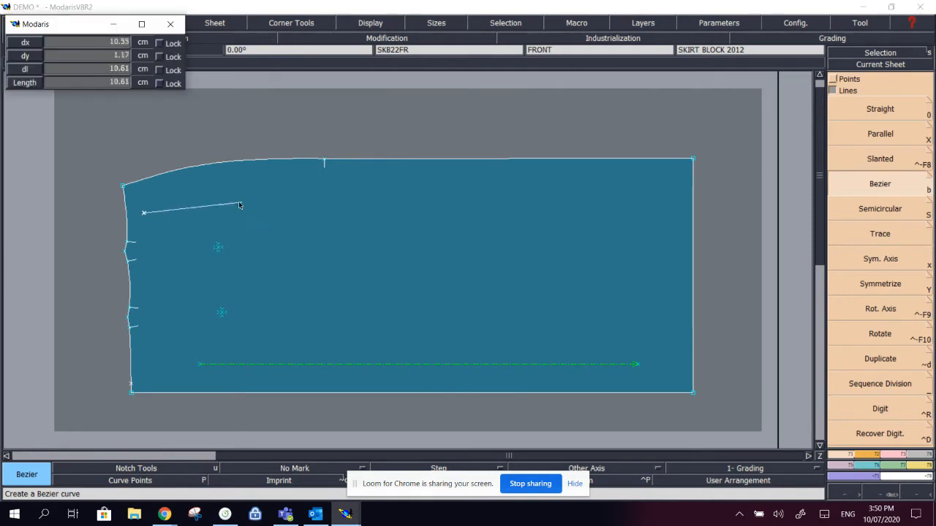
pyautogui.click(215, 182)
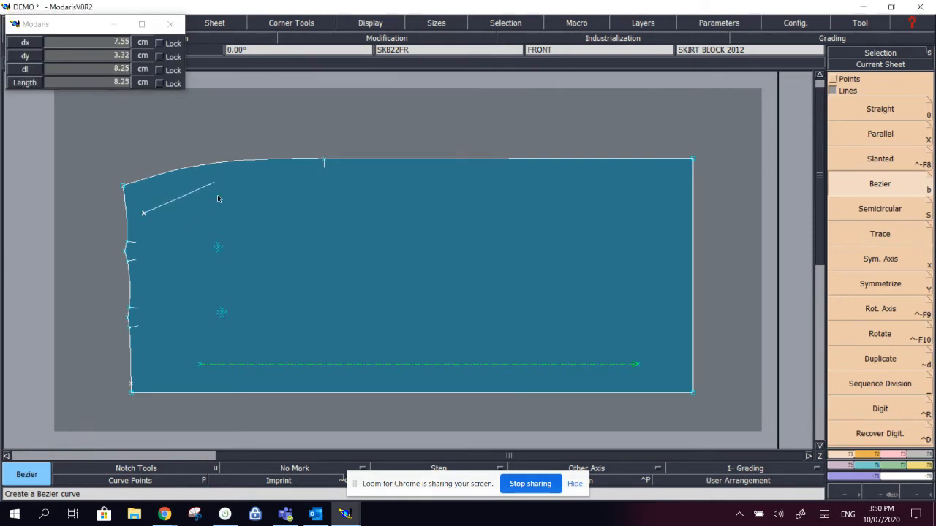
pyautogui.click(244, 282)
pyautogui.click(353, 222)
pyautogui.click(311, 304)
pyautogui.click(382, 335)
pyautogui.click(407, 237)
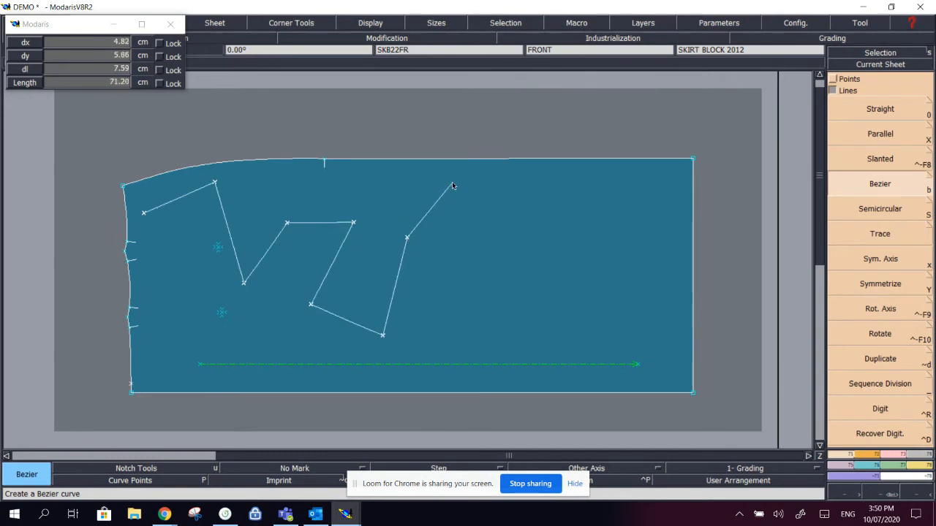
pyautogui.click(453, 182)
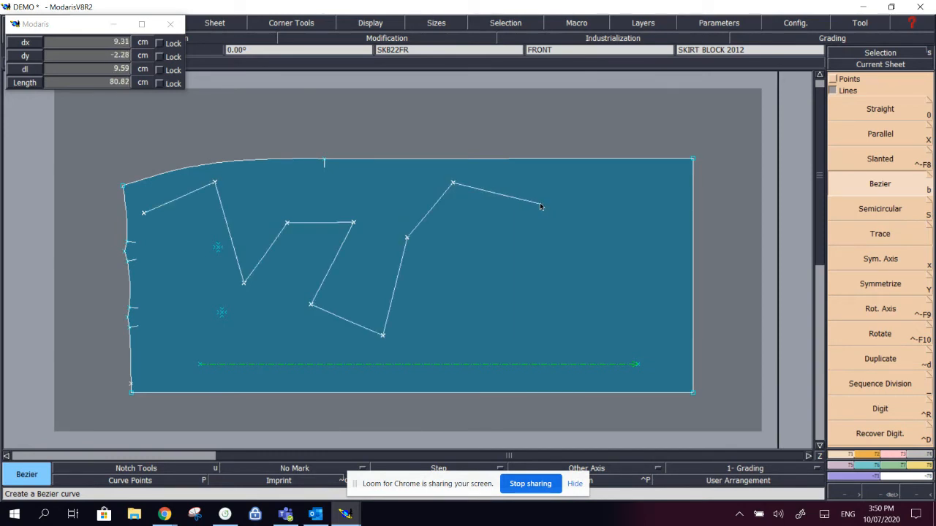
# Step: Continue the Bezier line with curved points towards the hem, finish it, and undo the whole line
pyautogui.click(549, 194)
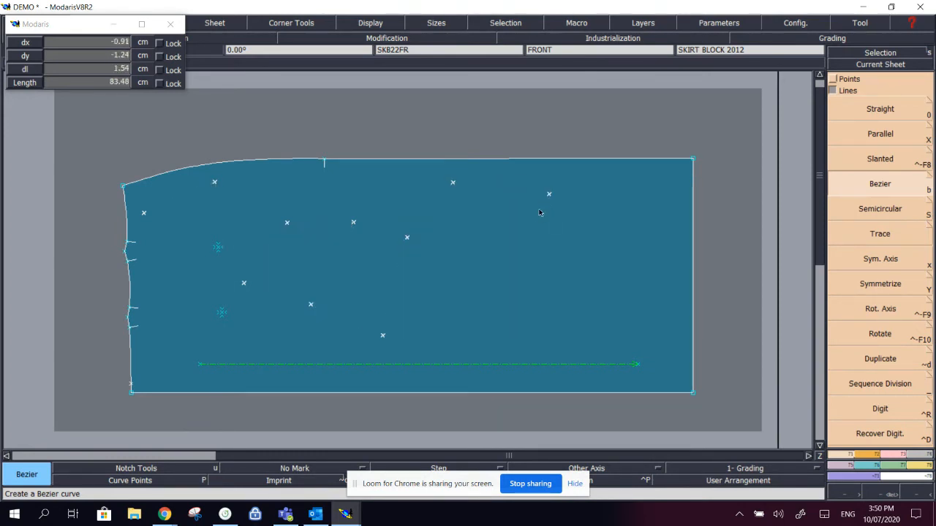
pyautogui.click(493, 247)
pyautogui.click(516, 308)
pyautogui.click(561, 282)
pyautogui.click(585, 207)
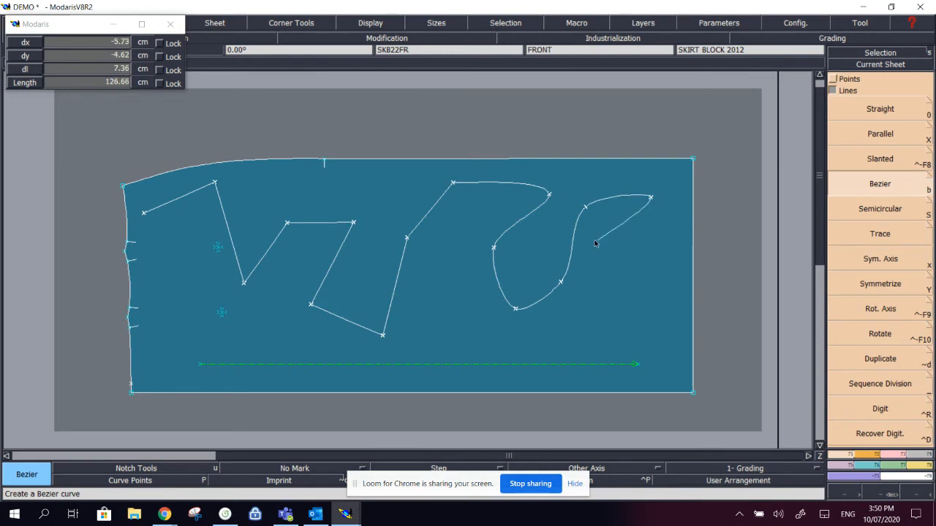
pyautogui.middleClick(656, 266)
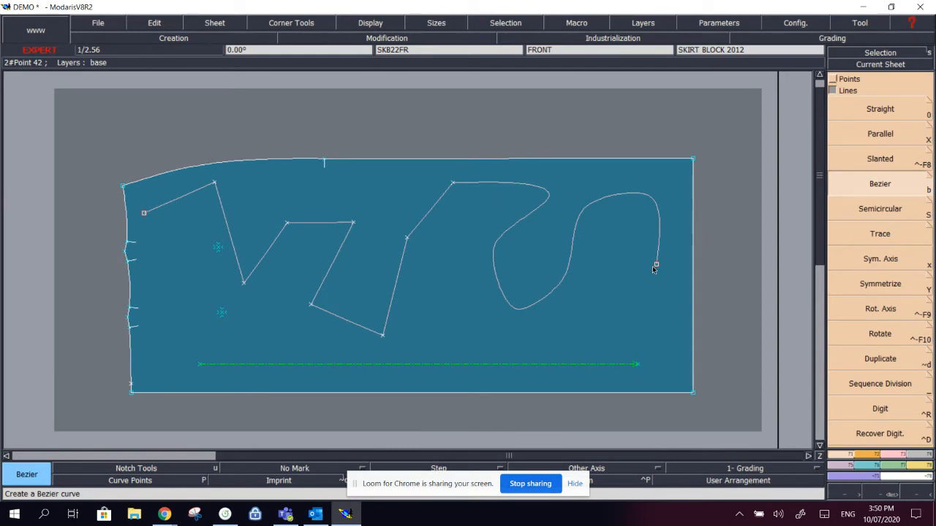
pyautogui.hotkey('ctrl', 'z')
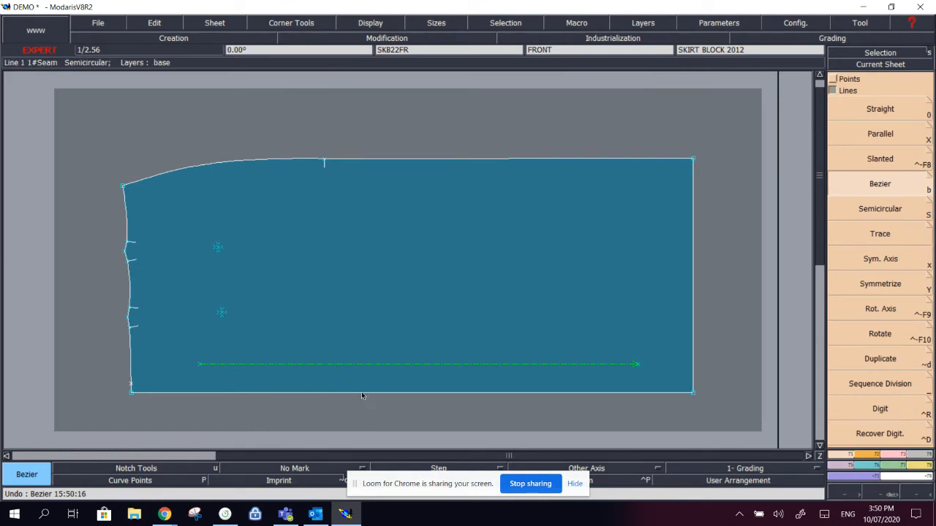
# Step: Draw a curved Bezier line from the centre front to the side seam, starting with a straight segment of about 2 cm, and undo it
pyautogui.click(304, 392)
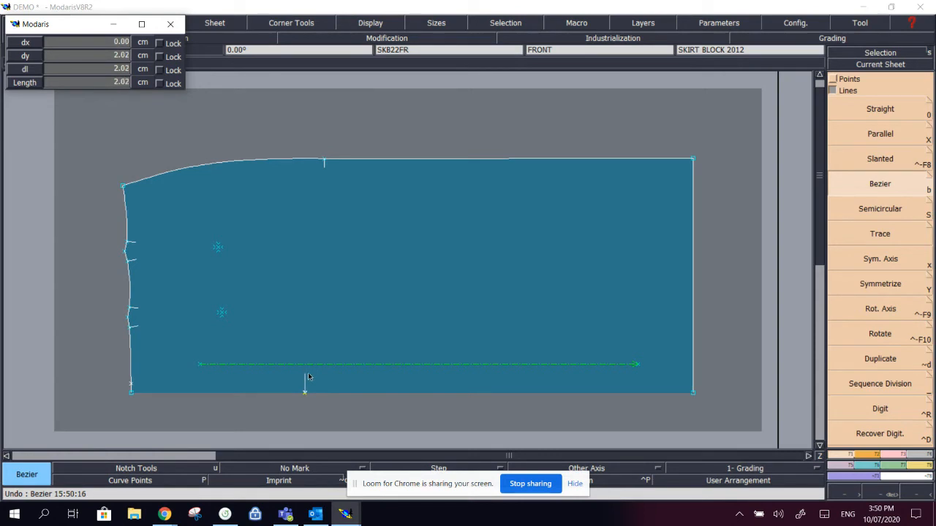
pyautogui.click(304, 375)
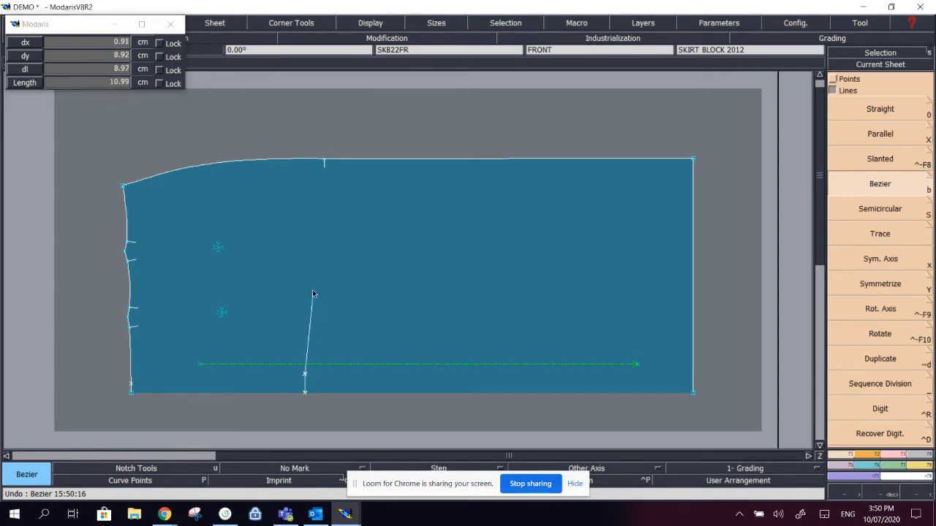
pyautogui.click(283, 252)
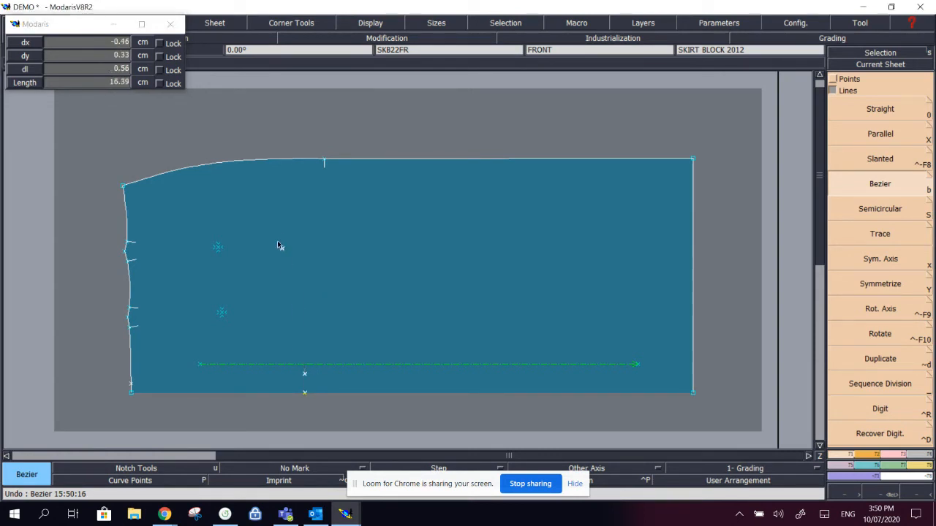
pyautogui.click(212, 164)
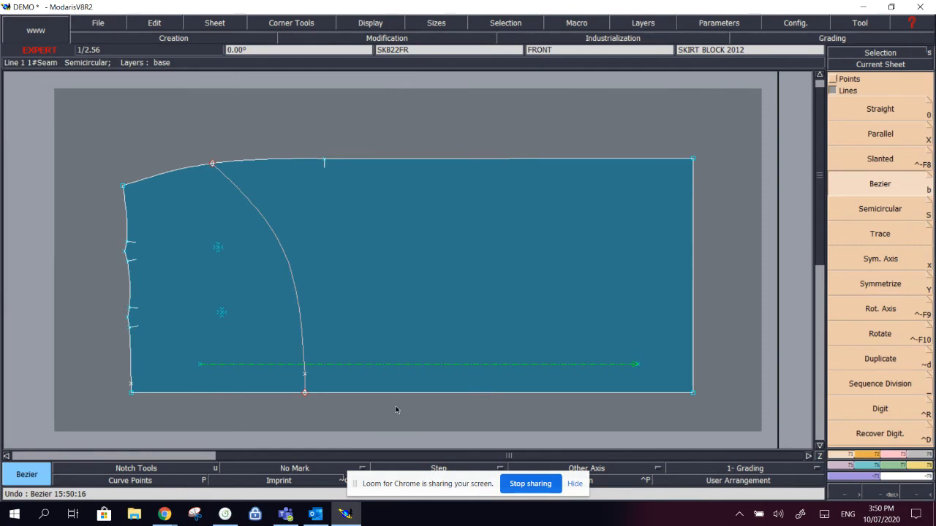
pyautogui.hotkey('ctrl', 'z')
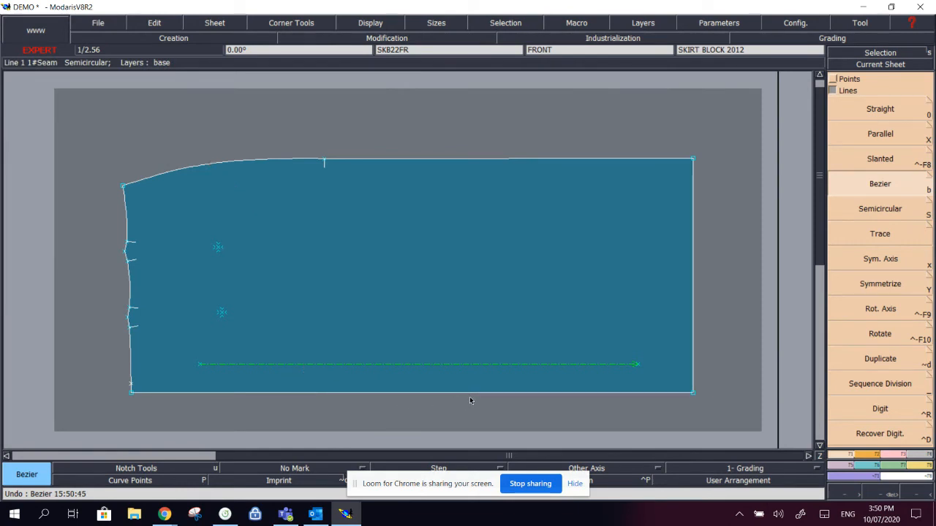
# Step: Draw a scalloped Semicircular line of five arcs along the side-seam half of the skirt front, ending beyond the hem, and undo it
pyautogui.click(879, 217)
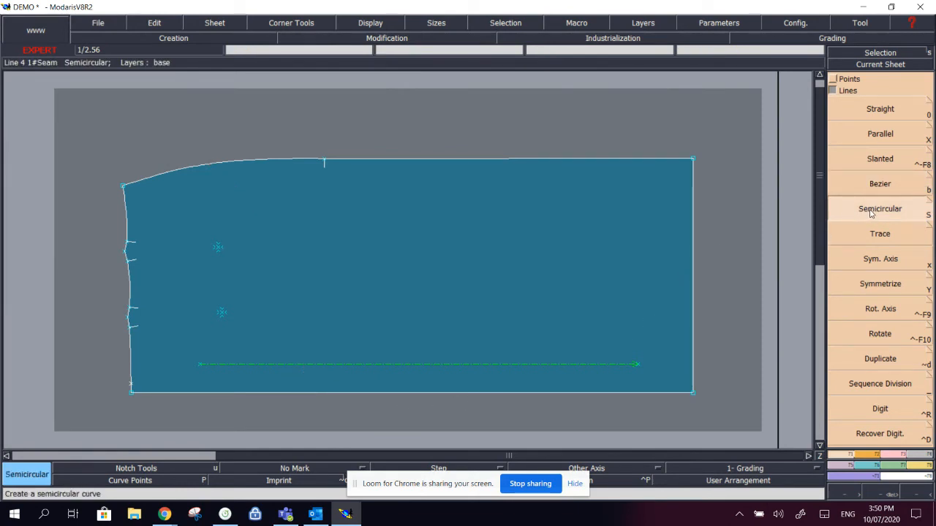
pyautogui.click(232, 224)
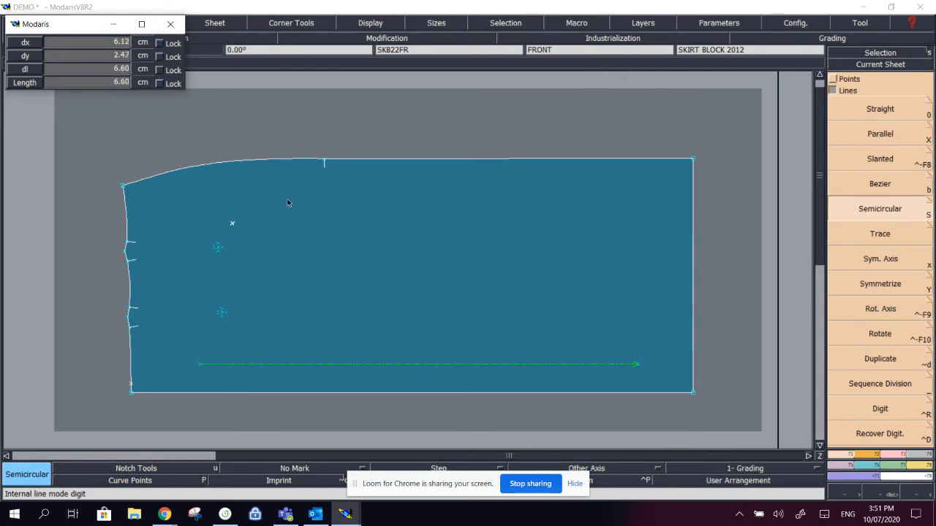
pyautogui.click(291, 194)
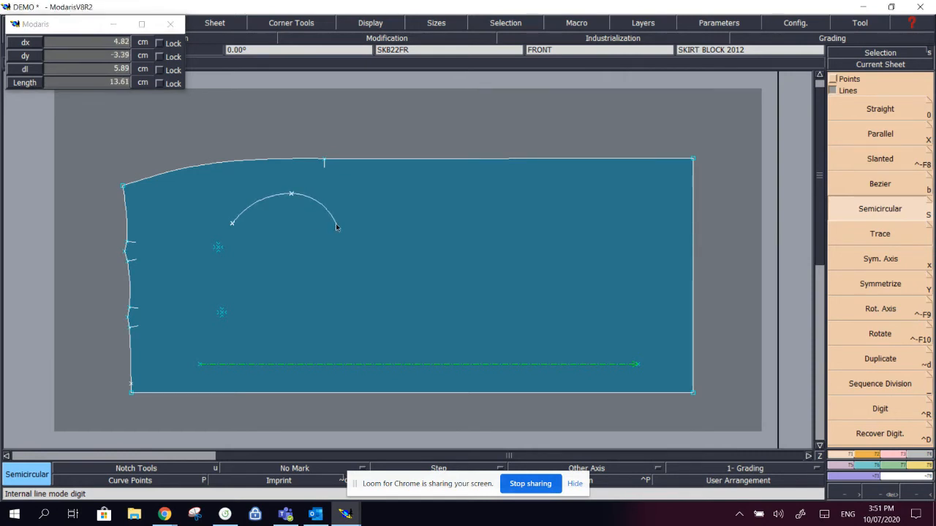
pyautogui.click(336, 224)
pyautogui.click(395, 194)
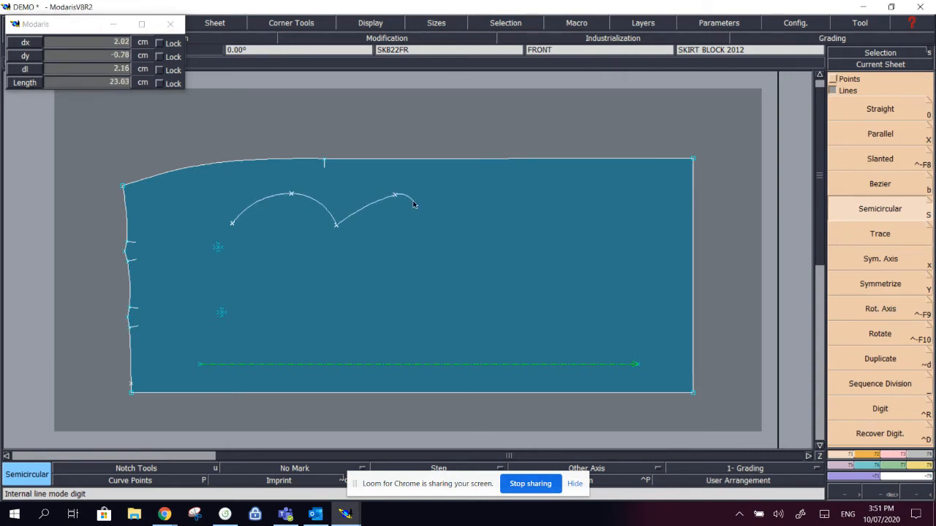
pyautogui.click(443, 228)
pyautogui.click(502, 199)
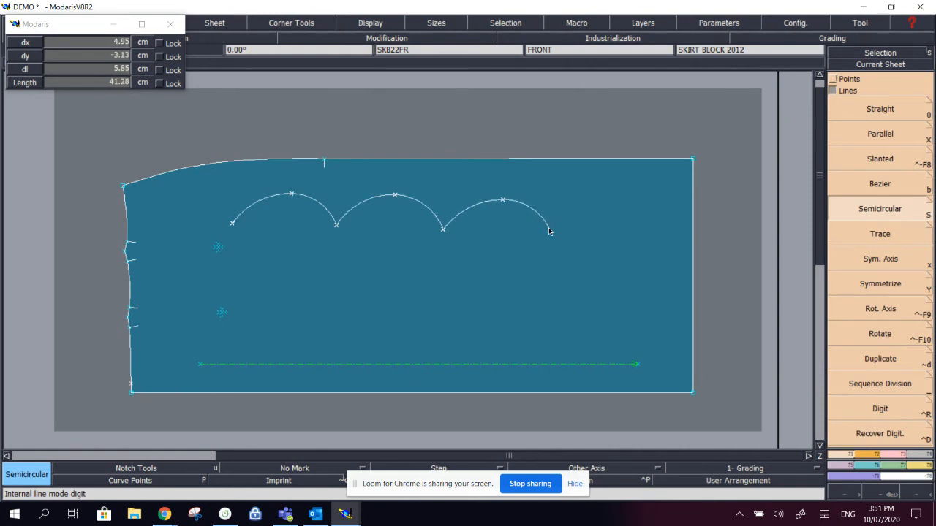
pyautogui.click(550, 231)
pyautogui.click(612, 198)
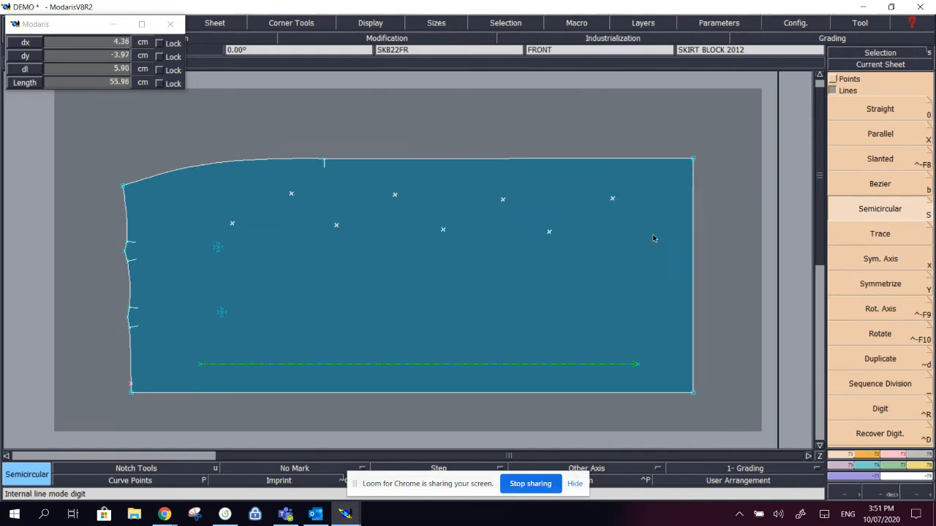
pyautogui.click(655, 234)
pyautogui.click(700, 195)
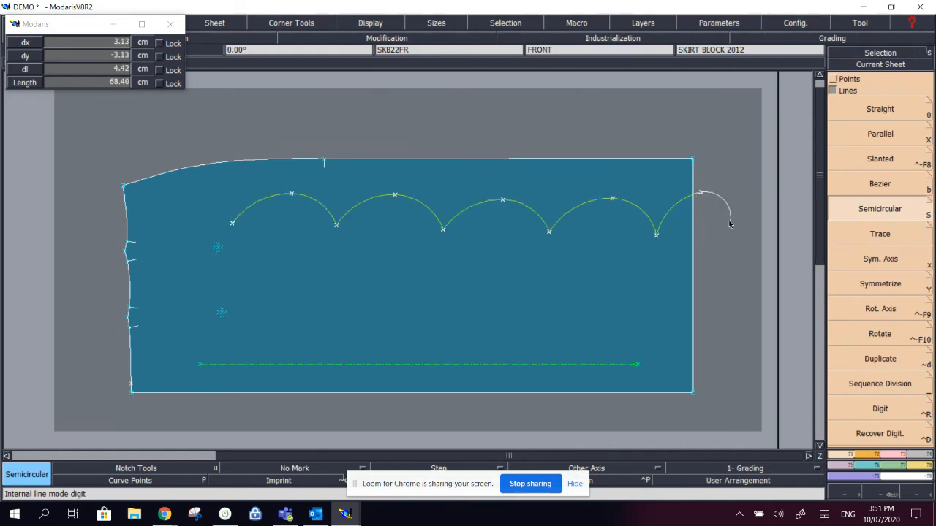
pyautogui.click(733, 225)
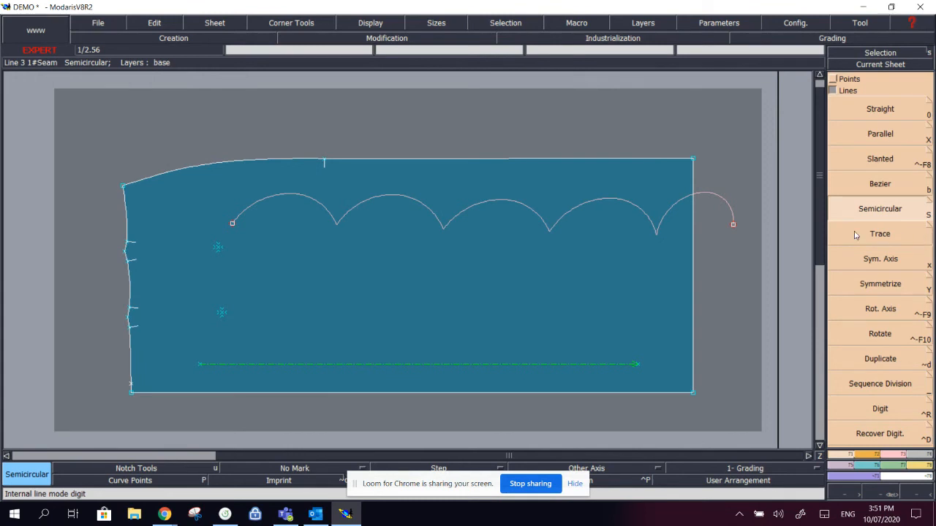
pyautogui.hotkey('ctrl', 'z')
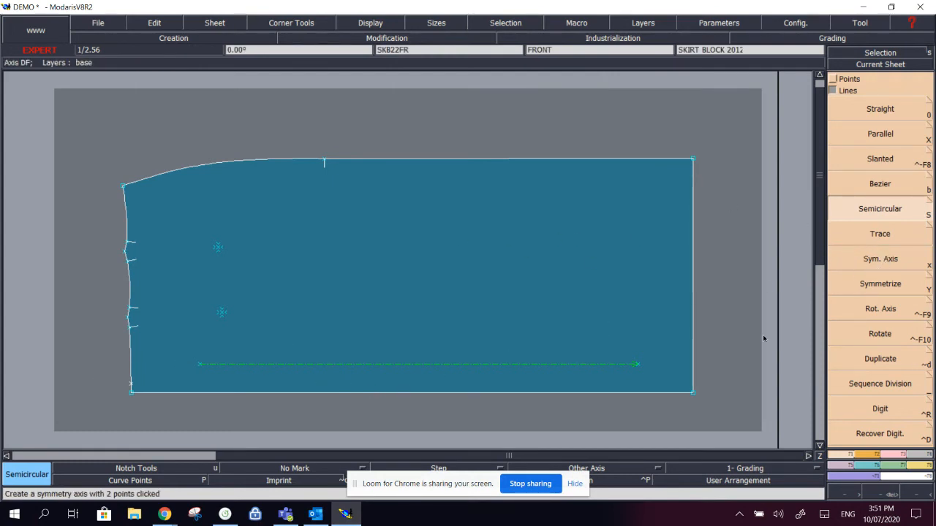
# Step: Draw a slightly slanted Bezier line from the waist to the hem near the skirt's centre front
pyautogui.press('b')
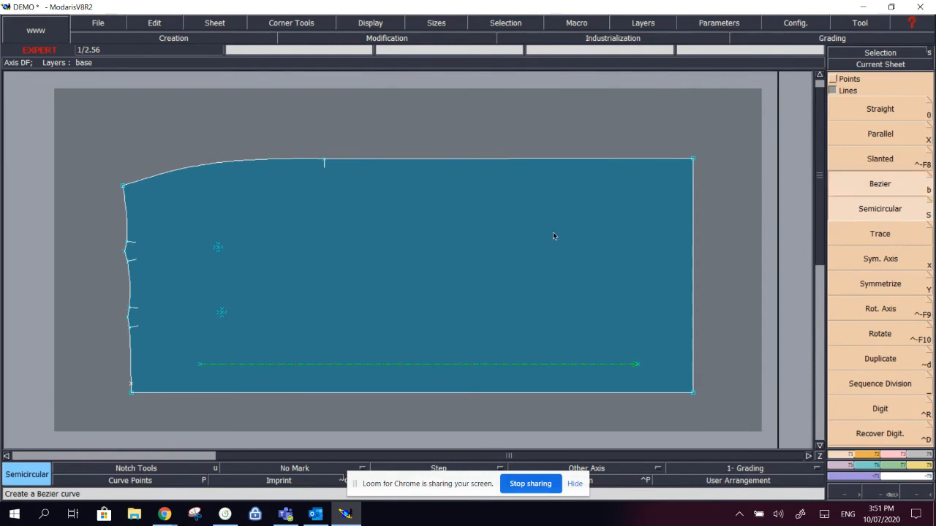
pyautogui.click(131, 344)
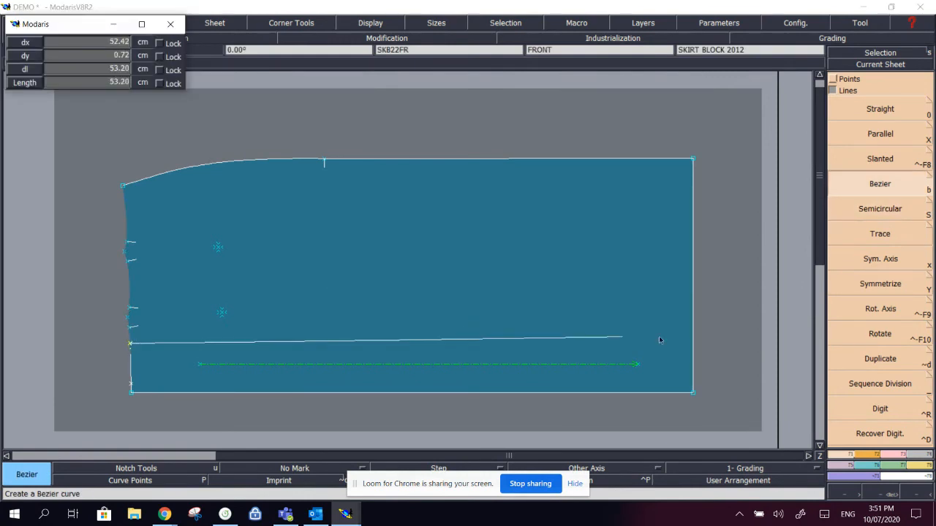
pyautogui.click(694, 364)
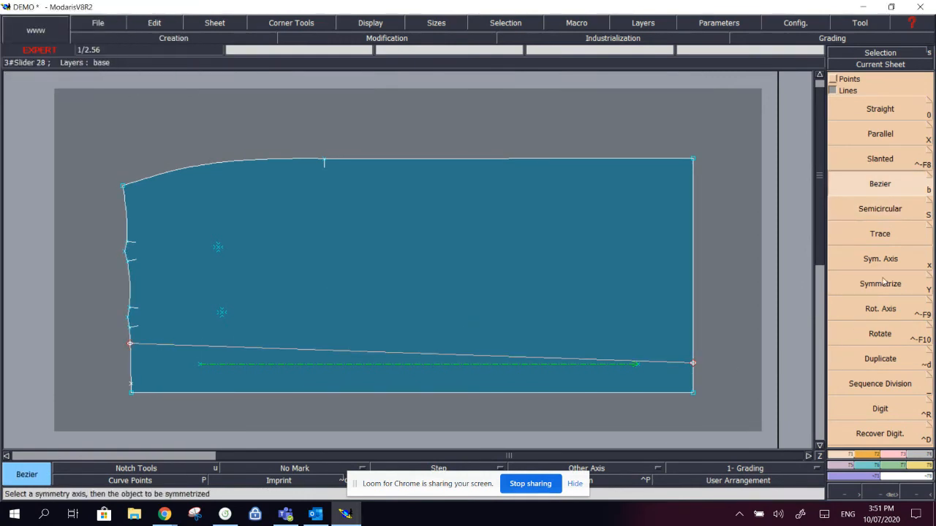
# Step: Create a symmetry axis through two points on the skirt's centre front line
pyautogui.click(876, 259)
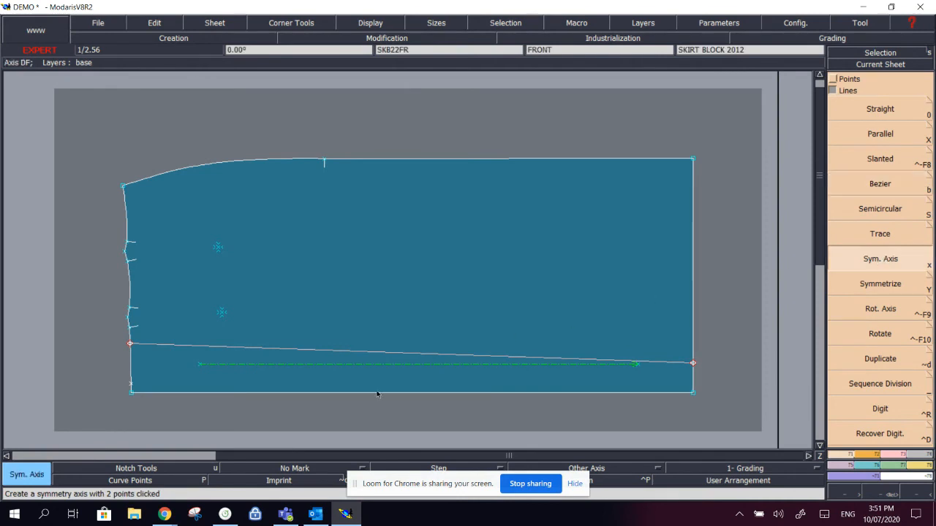
pyautogui.click(313, 392)
pyautogui.click(380, 392)
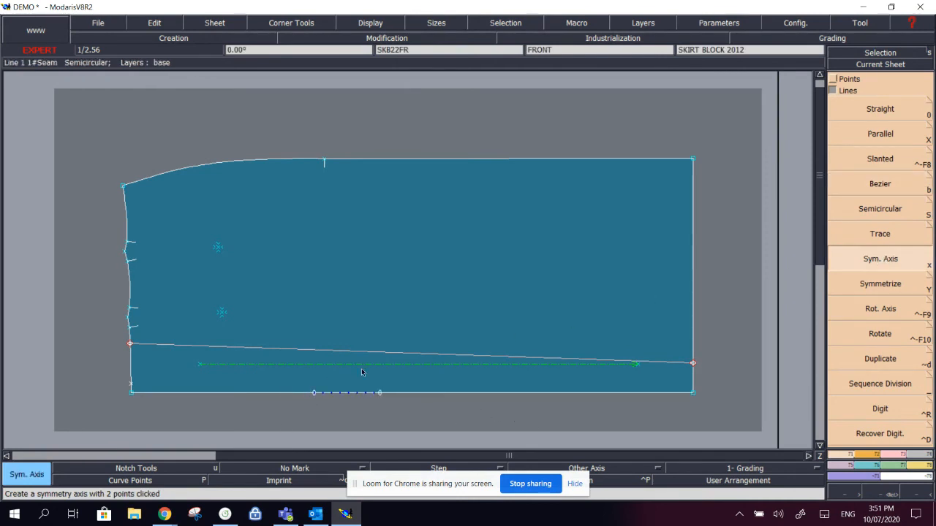
# Step: Symmetrize the slanted inner line, waistline and hem about the centre-front axis of the skirt front
pyautogui.click(891, 292)
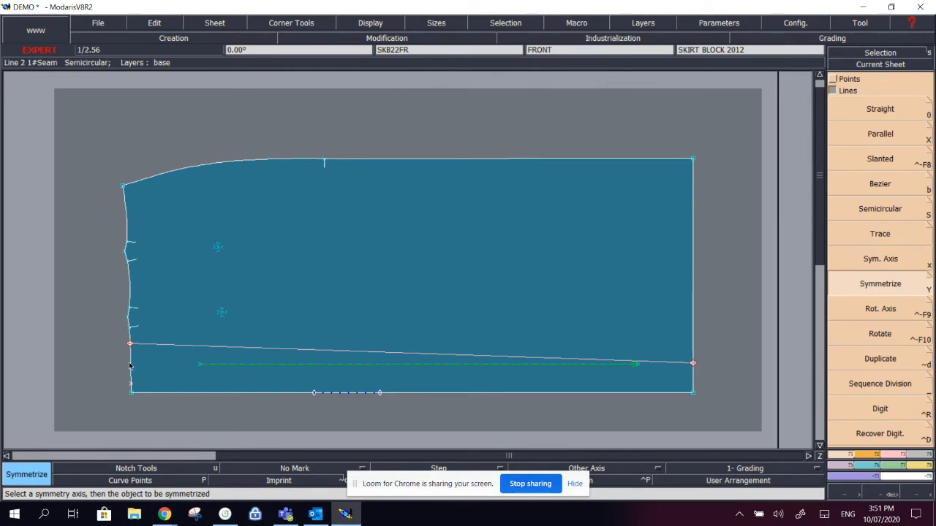
pyautogui.click(182, 348)
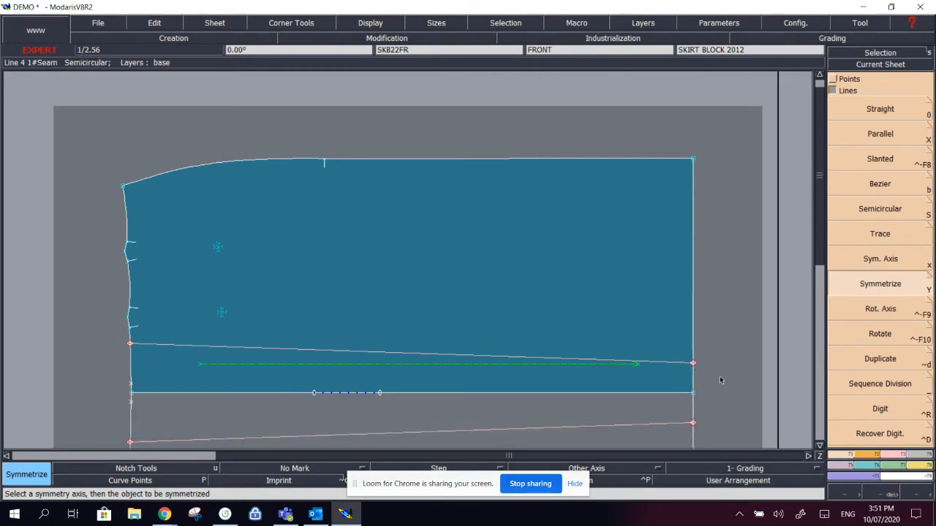
pyautogui.press('j')
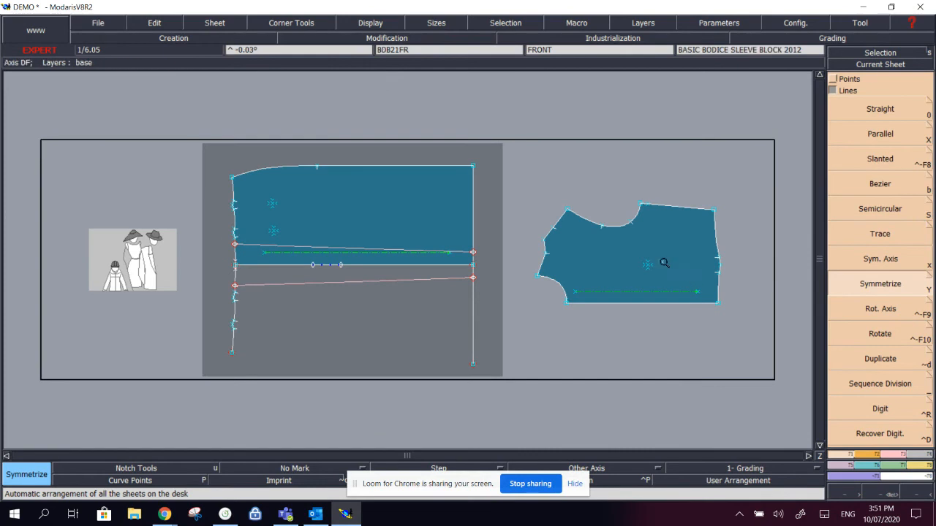
pyautogui.press('Return')
pyautogui.moveTo(174, 163); pyautogui.dragTo(502, 328)
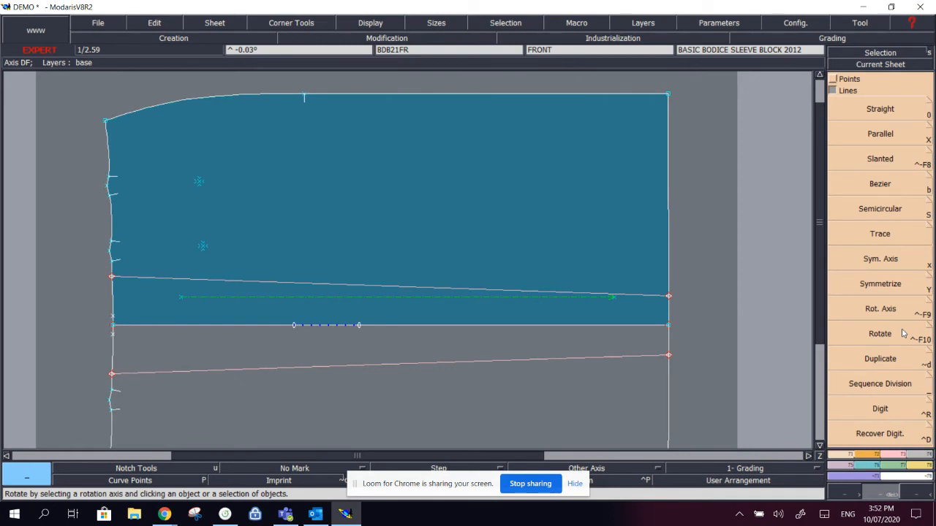
# Step: Undo the symmetrized lines, the symmetry axis and the slanted inner line on the skirt front
pyautogui.hotkey('ctrl', 'z')
pyautogui.hotkey('ctrl', 'z')
pyautogui.hotkey('ctrl', 'z')
pyautogui.hotkey('ctrl', 'z')
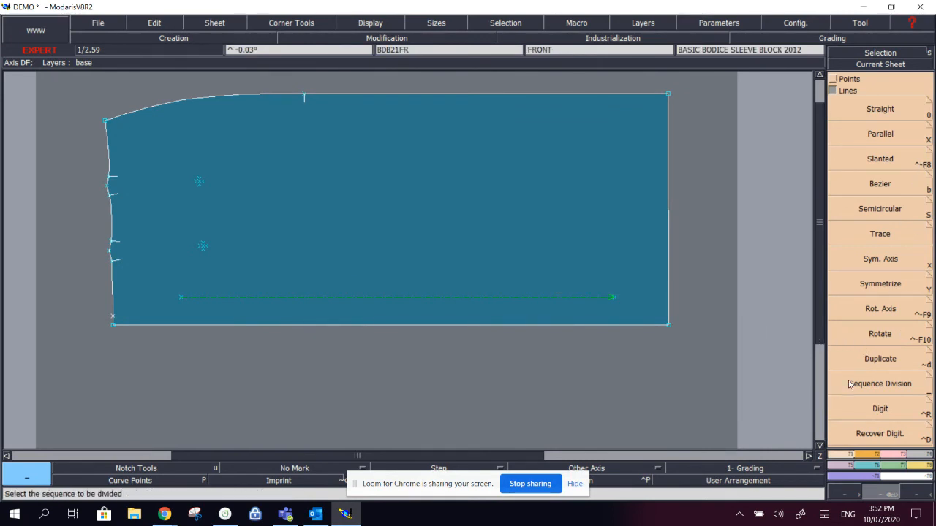
# Step: Duplicate the skirt front's curved side seam and place the copy about 29 cm away, outside the piece beyond the centre-front edge
pyautogui.click(841, 359)
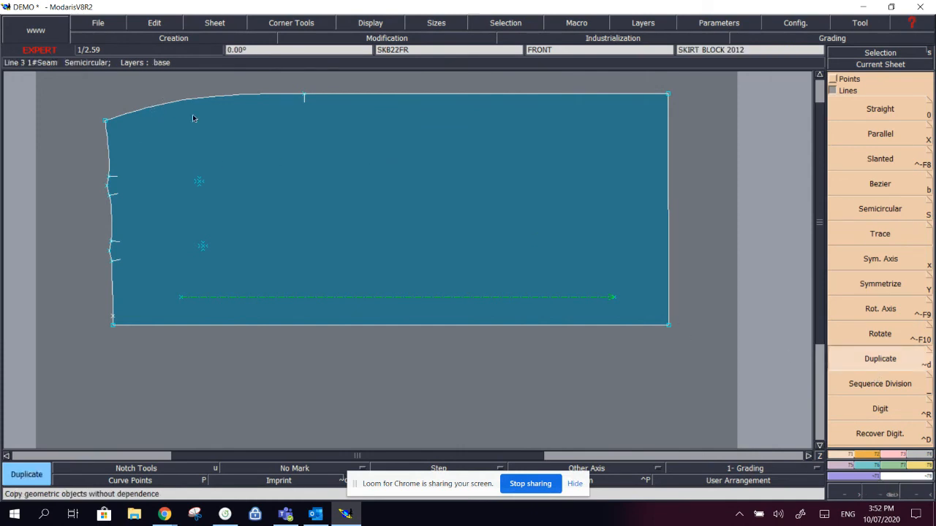
pyautogui.click(163, 104)
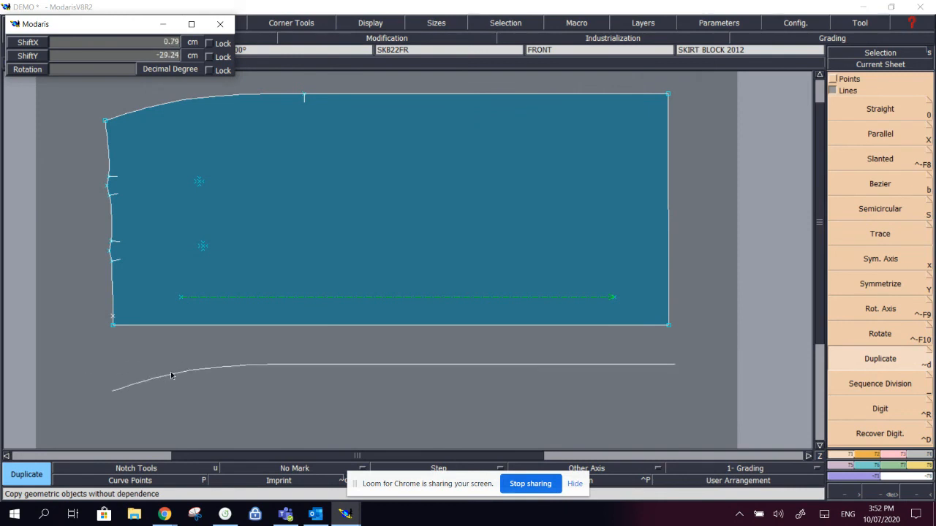
pyautogui.click(177, 372)
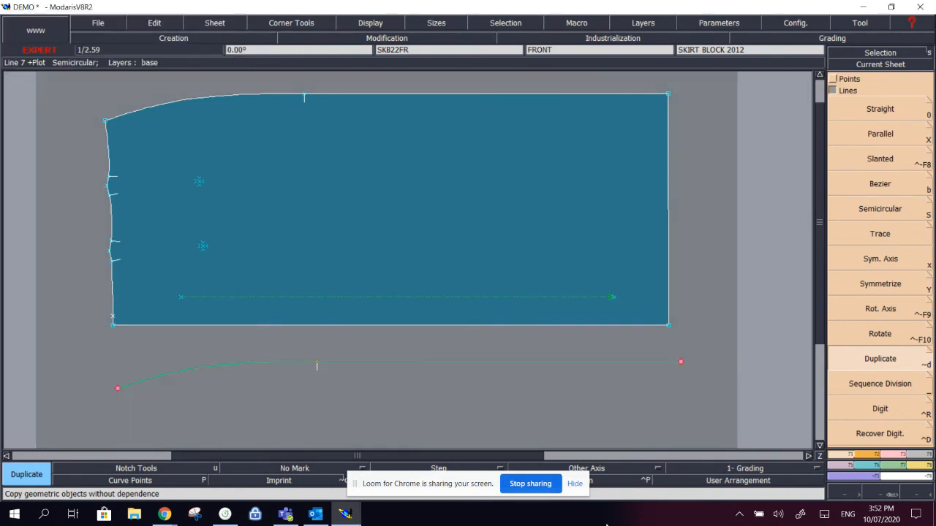
# Step: Duplicate the side seam again, mirrored vertically, and place it inside the skirt front at about 7.64 cm X, -7.18 cm Y and 0° rotation
pyautogui.click(247, 95)
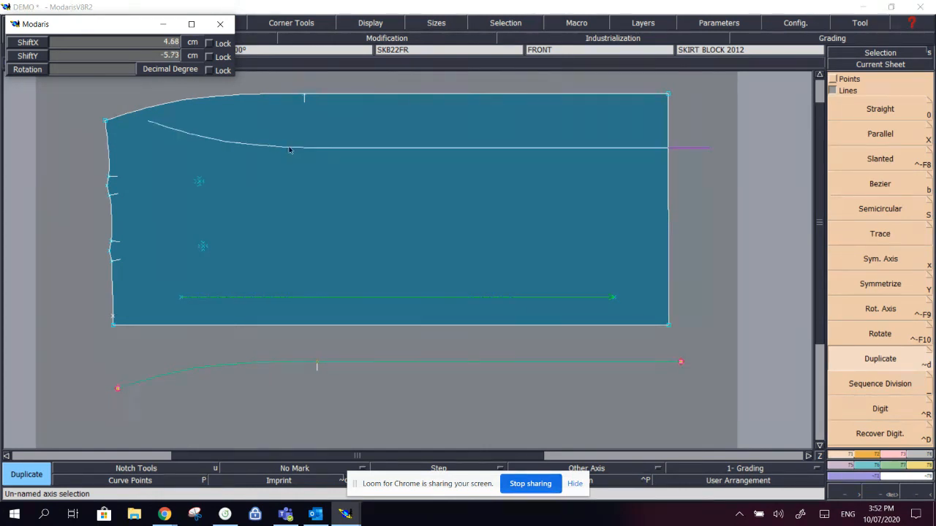
pyautogui.scroll(-8, 315, 164)
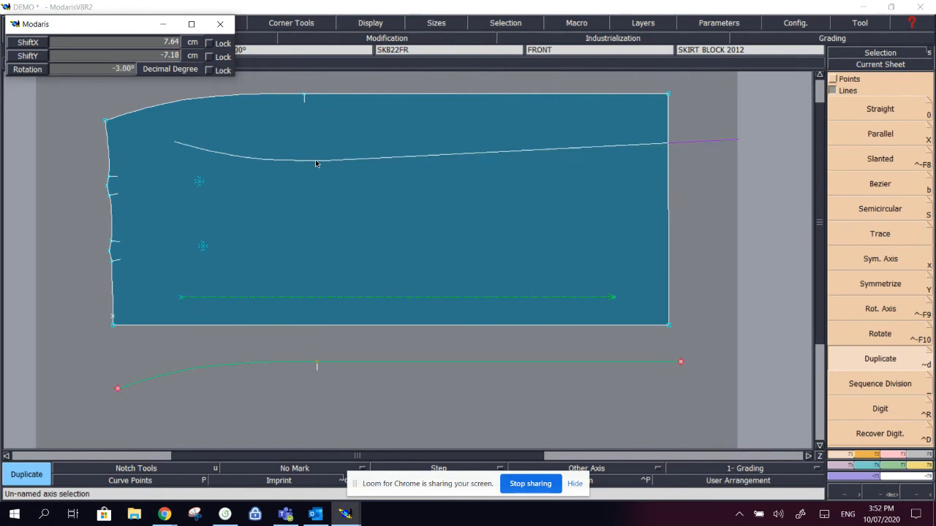
pyautogui.scroll(2, 316, 163)
pyautogui.scroll(12, 316, 164)
pyautogui.scroll(-7, 316, 164)
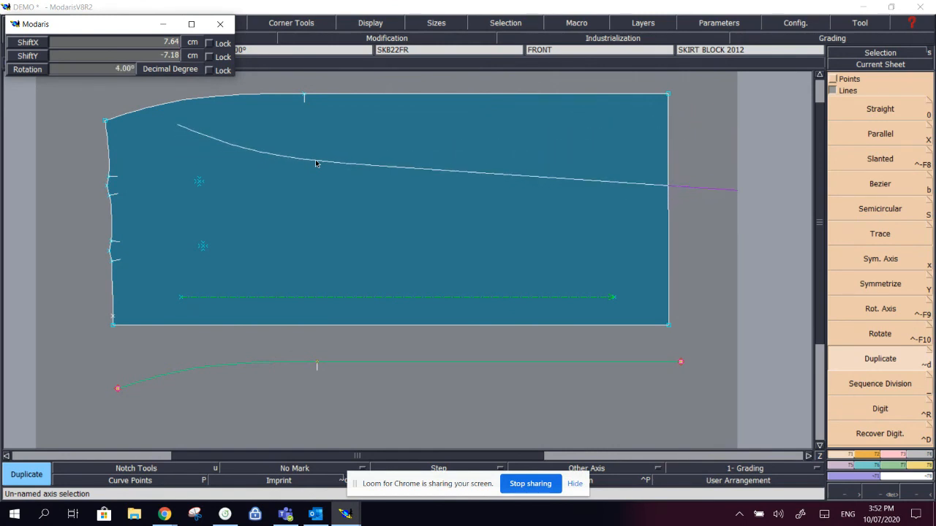
pyautogui.scroll(1, 316, 164)
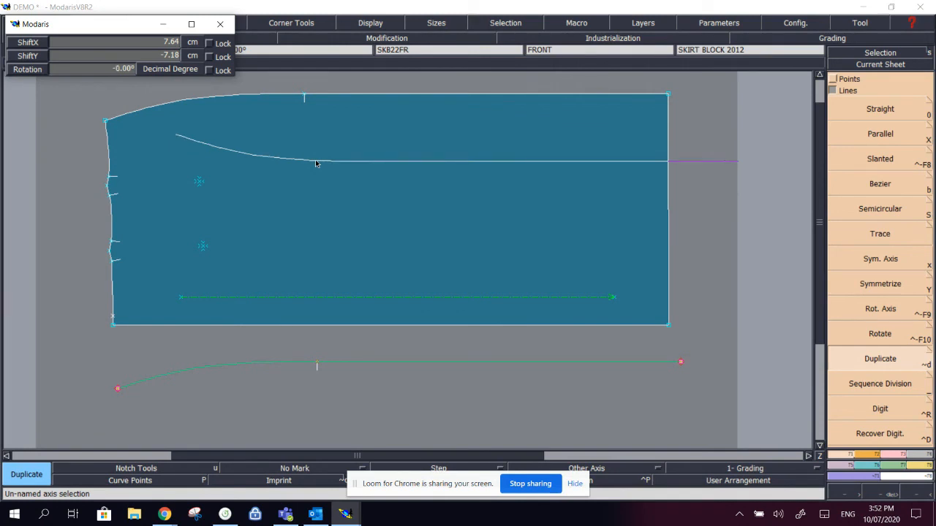
pyautogui.scroll(-20, 316, 163)
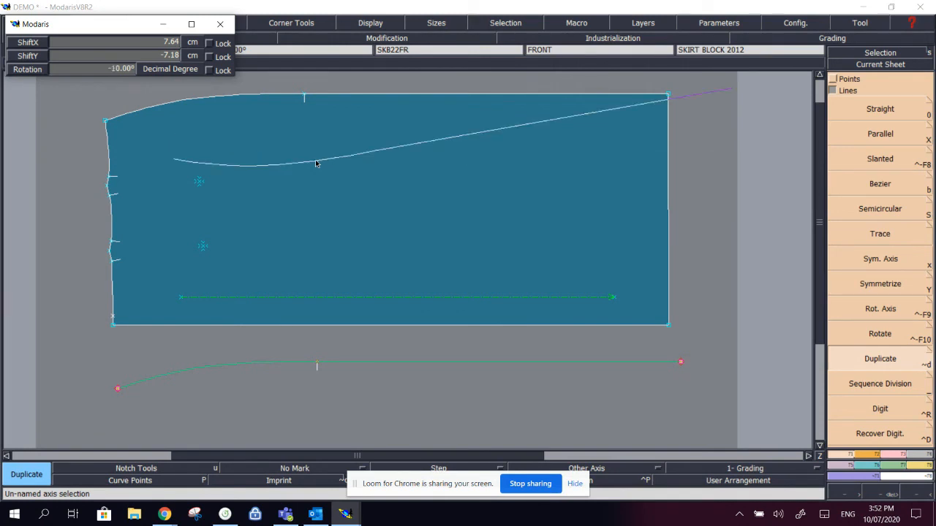
pyautogui.scroll(20, 315, 164)
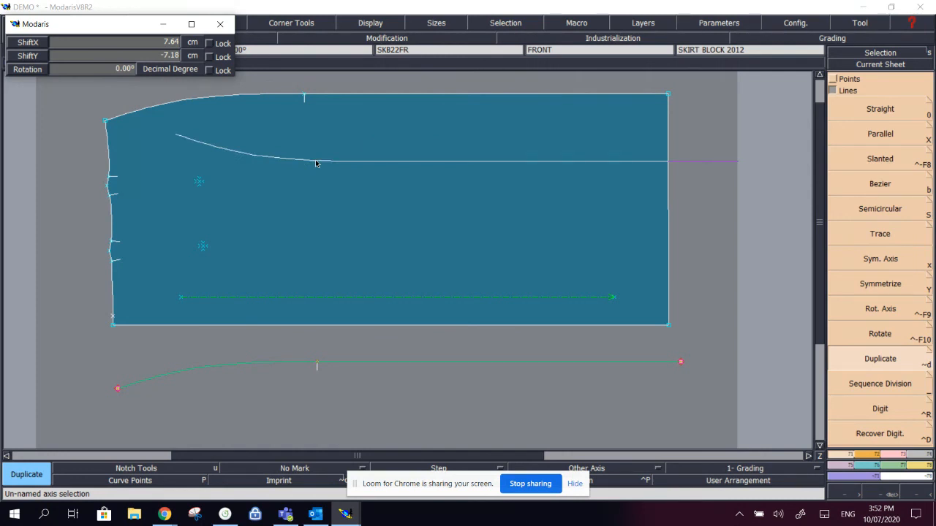
pyautogui.click(316, 164)
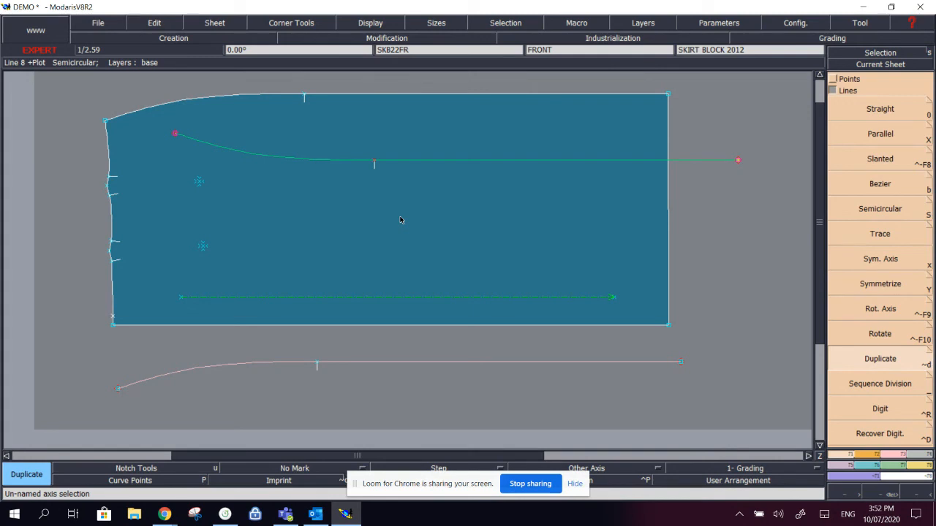
# Step: Divide the bodice front's straight centre-front edge into four equal parts between its end points using Sequence Division
pyautogui.press('pagedown')
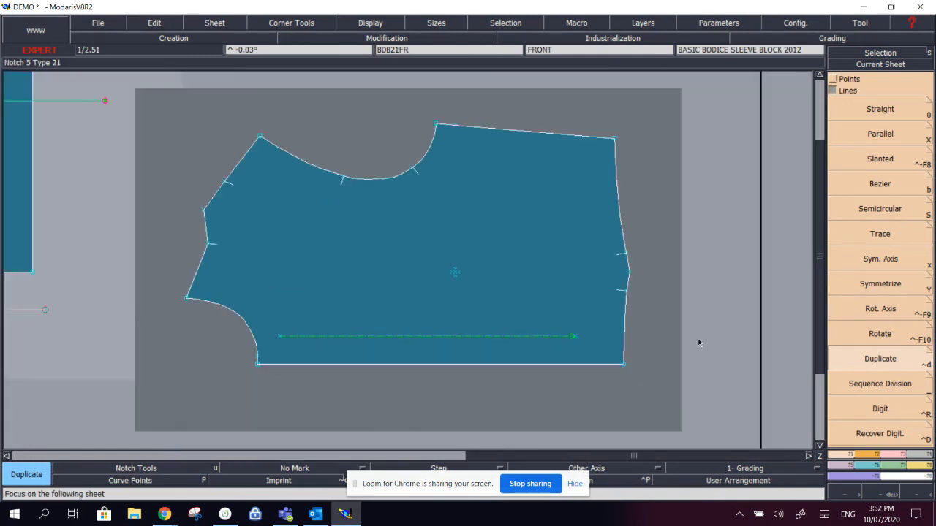
pyautogui.click(857, 374)
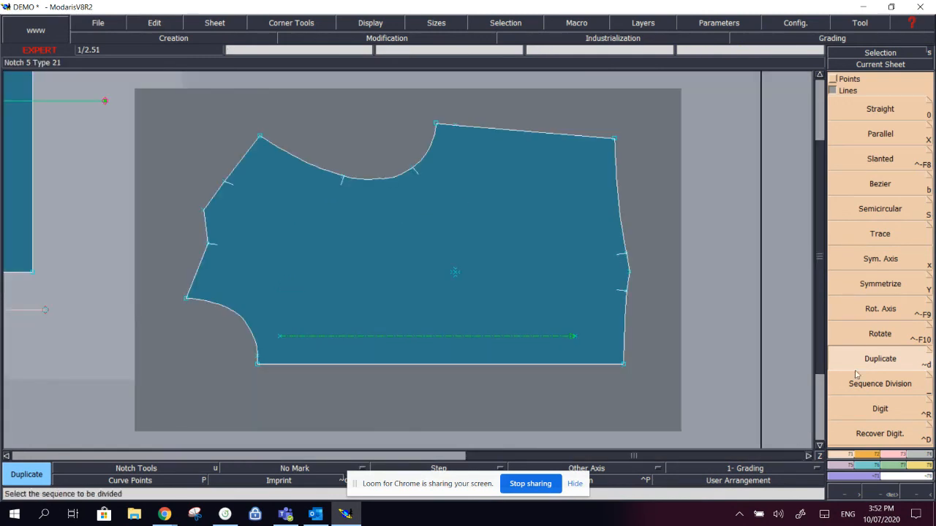
pyautogui.click(835, 79)
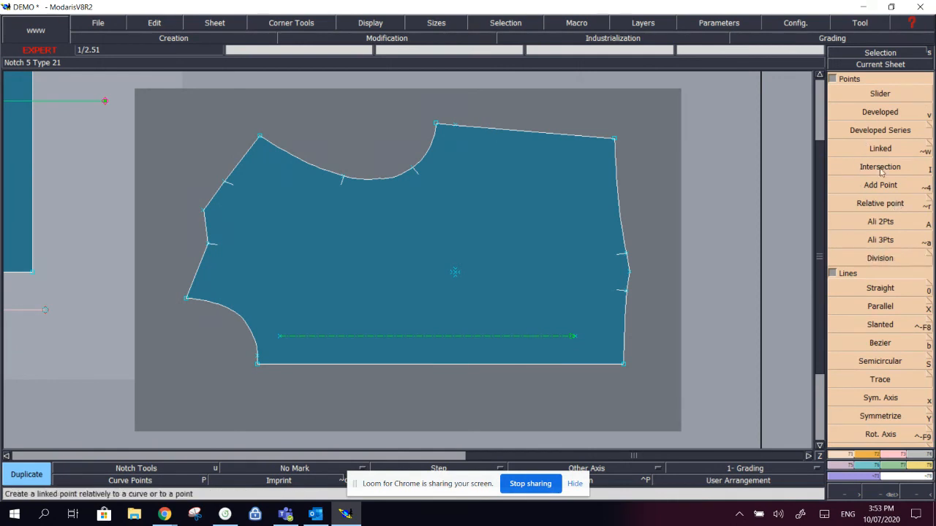
pyautogui.click(832, 79)
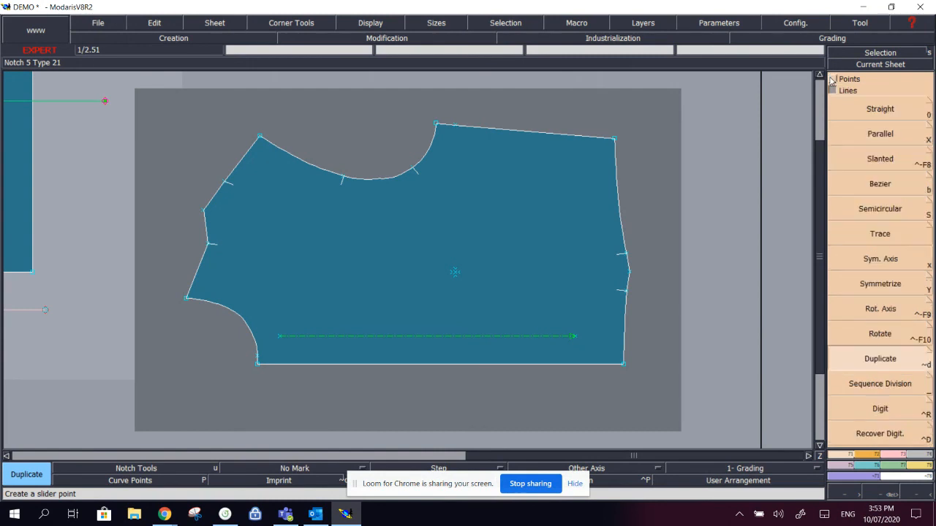
pyautogui.click(874, 385)
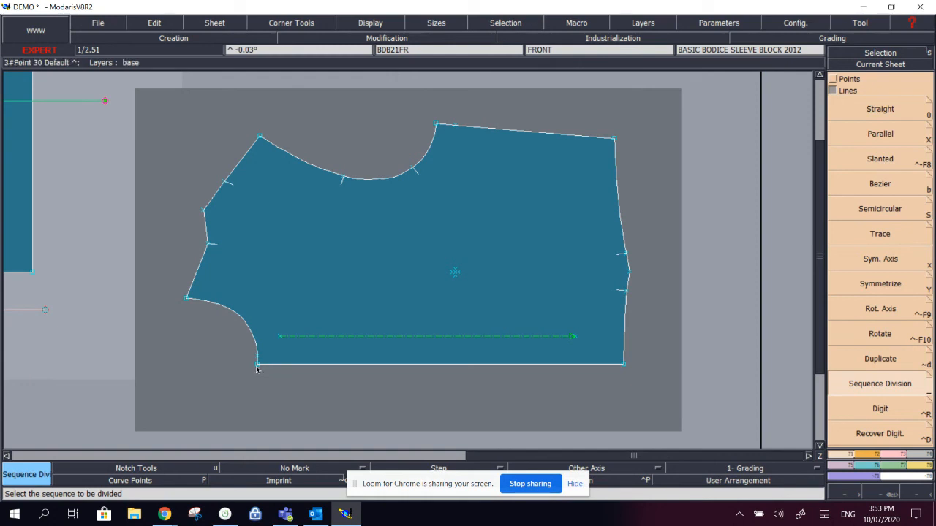
pyautogui.click(282, 370)
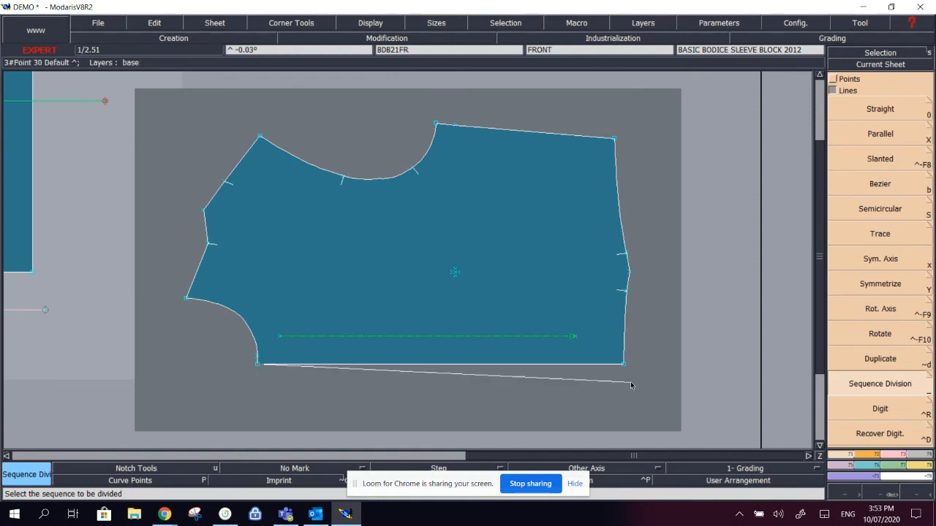
pyautogui.click(625, 367)
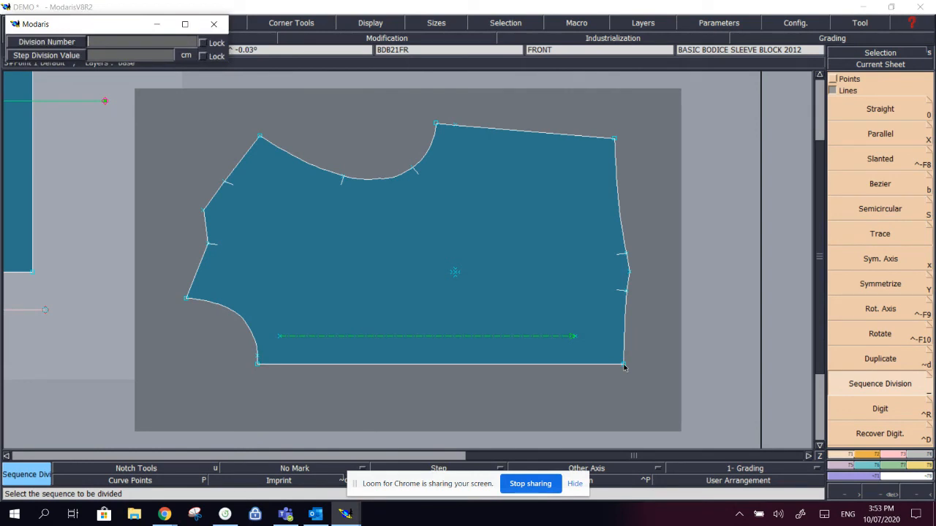
pyautogui.press('Return')
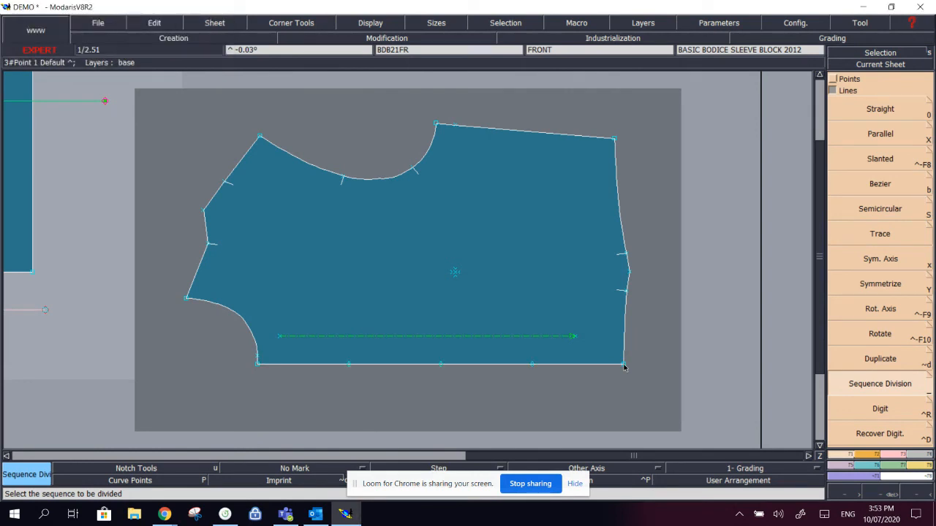
pyautogui.press('Return')
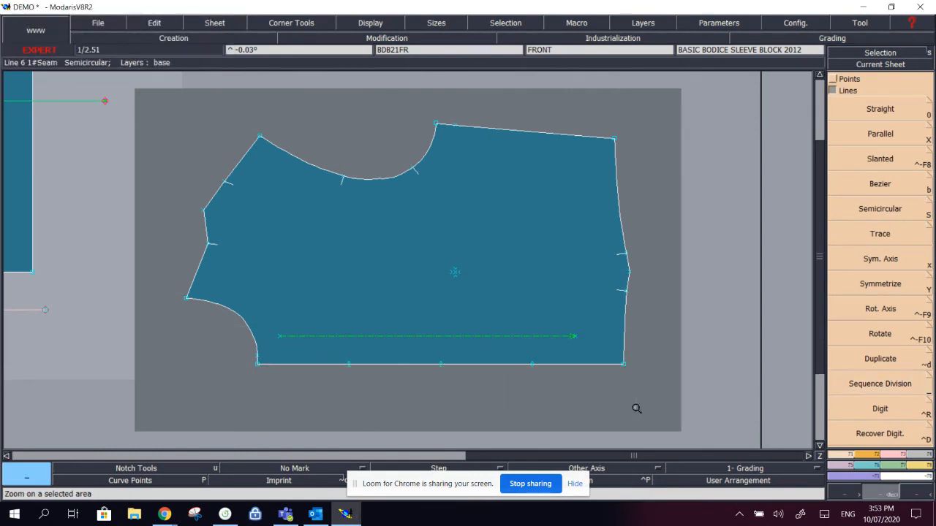
pyautogui.moveTo(636, 409); pyautogui.dragTo(642, 408)
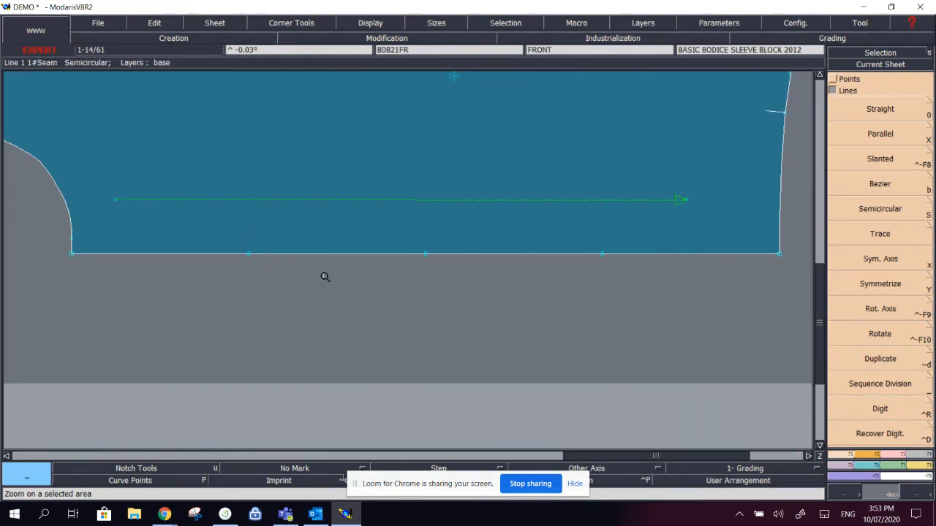